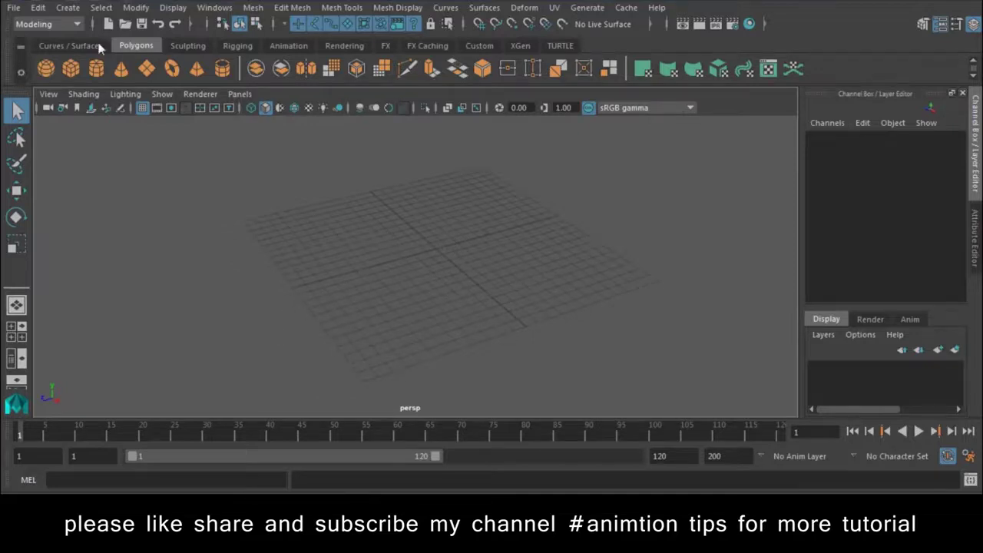
Step: Create a large polygon plane and raise it to height 0.745
{"action": "left_click", "coordinate": [143, 73]}
{"action": "left_click_drag", "start_coordinate": [245, 220], "coordinate": [660, 283]}
{"action": "scroll", "coordinate": [509, 300], "scroll_direction": "up", "scroll_amount": 4}
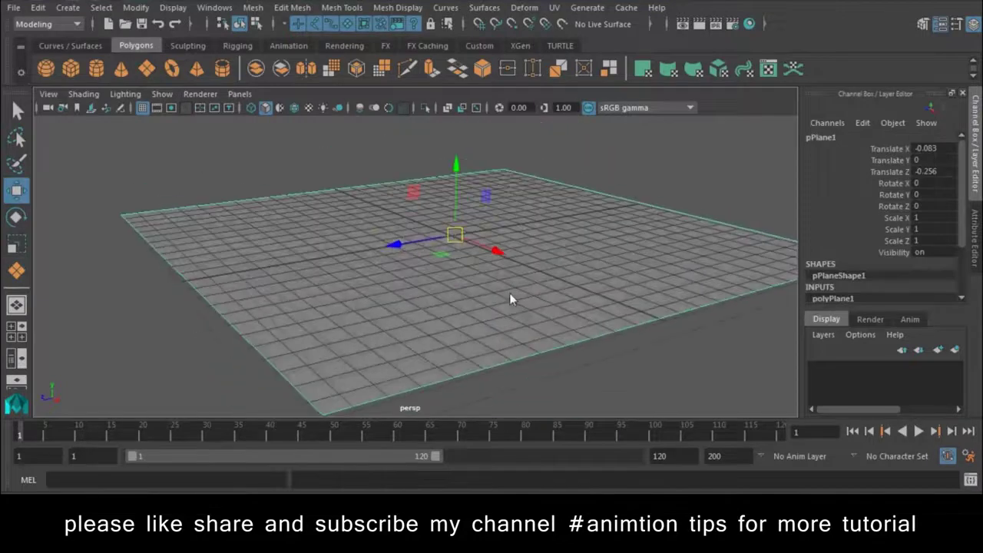
{"action": "left_click_drag", "start_coordinate": [458, 169], "coordinate": [465, 143]}
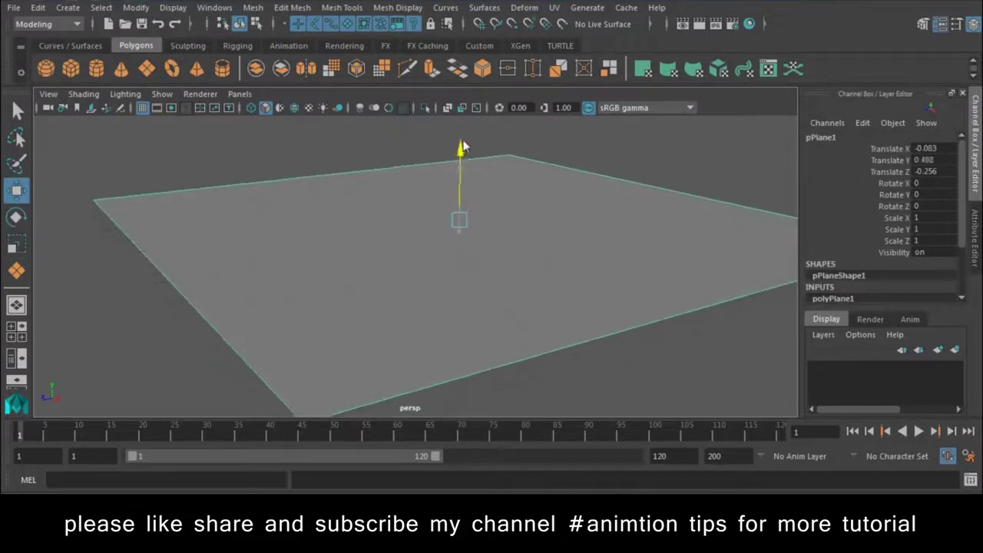
Step: Duplicate the plane and set the copy's Translate Y to 0
{"action": "key", "text": "ctrl+d"}
{"action": "left_click", "coordinate": [947, 161]}
{"action": "type", "text": "0"}
{"action": "key", "text": "Return"}
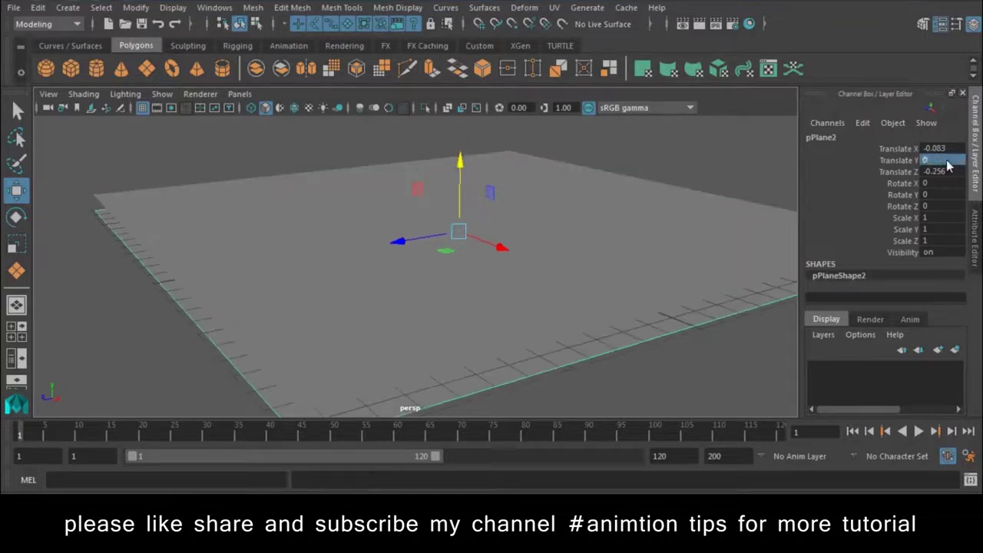
Step: Tumble the view over the stacked planes and reselect the upper plane pPlane1
{"action": "left_click_drag", "start_coordinate": [356, 266], "coordinate": [351, 239], "text": "alt"}
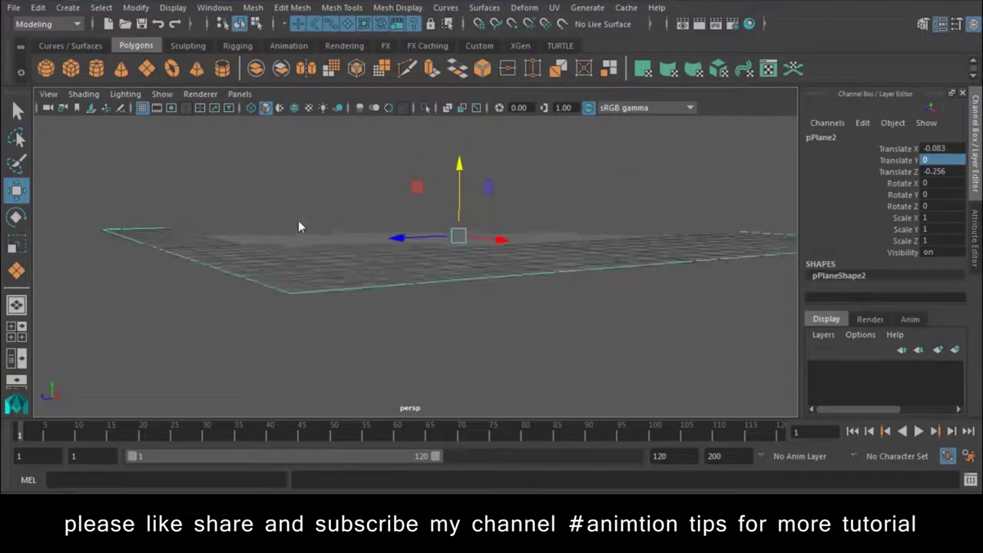
{"action": "left_click_drag", "start_coordinate": [286, 211], "coordinate": [362, 218], "text": "alt"}
{"action": "left_click", "coordinate": [291, 245]}
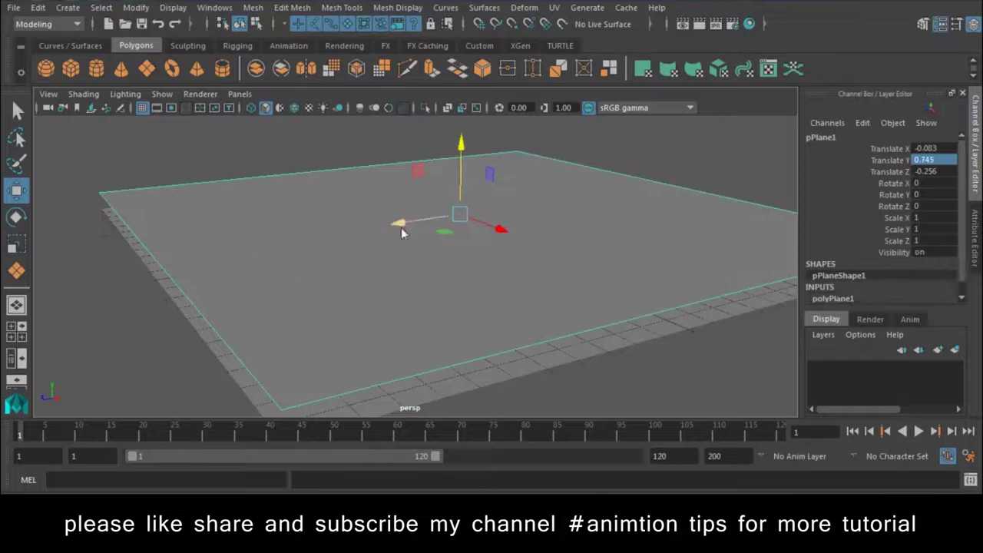
{"action": "scroll", "coordinate": [814, 261], "scroll_direction": "down", "scroll_amount": 1}
{"action": "left_click", "coordinate": [835, 285]}
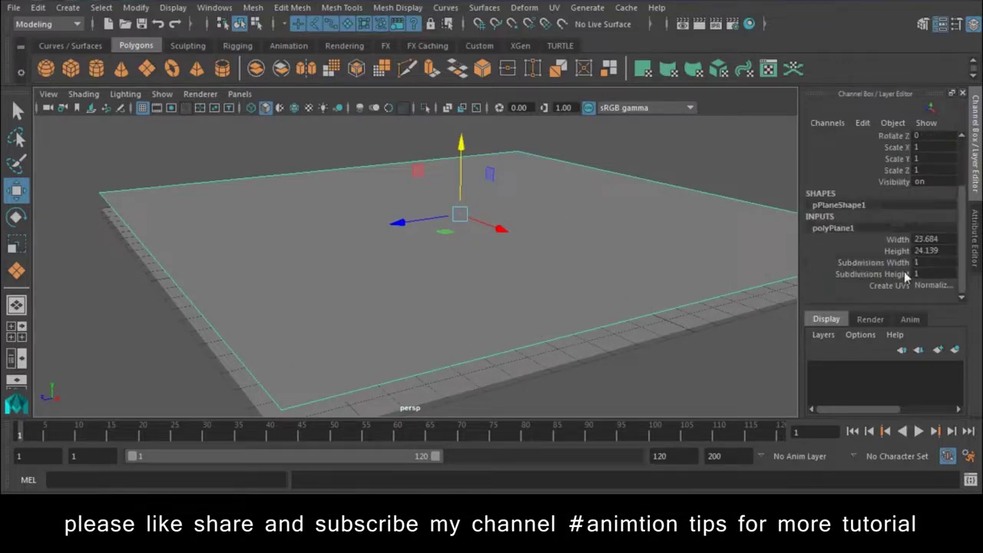
Step: Set pPlane1's Subdivisions Width and Height to 70 in polyPlane1
{"action": "left_click_drag", "start_coordinate": [904, 262], "coordinate": [909, 275]}
{"action": "middle_click_drag", "start_coordinate": [360, 264], "coordinate": [751, 263]}
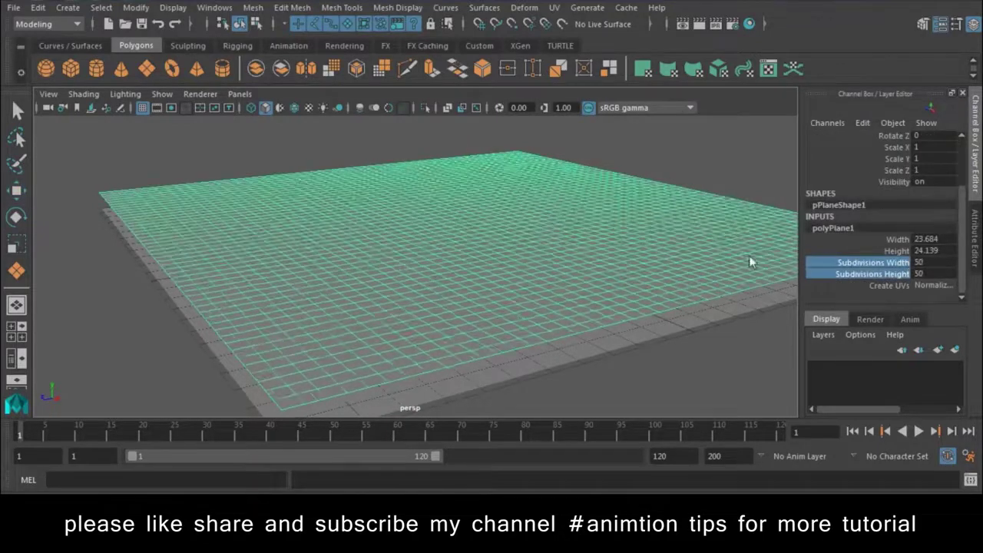
{"action": "mouse_move", "coordinate": [596, 263]}
{"action": "left_mouse_down", "text": "alt"}
{"action": "mouse_move", "coordinate": [659, 352]}
{"action": "mouse_move", "coordinate": [639, 287]}
{"action": "left_mouse_up", "text": "alt"}
{"action": "left_click_drag", "start_coordinate": [926, 263], "coordinate": [935, 276]}
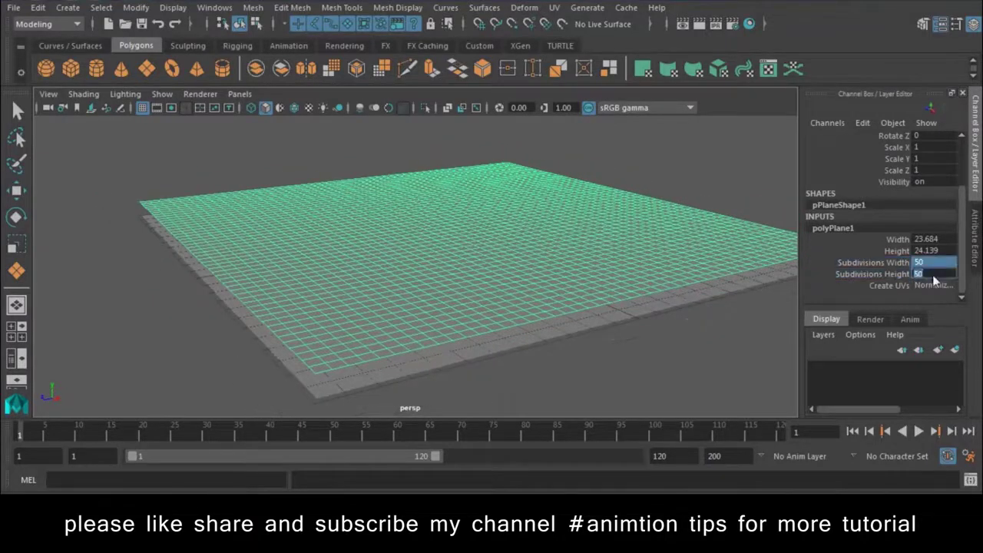
{"action": "type", "text": "70"}
{"action": "key", "text": "Return"}
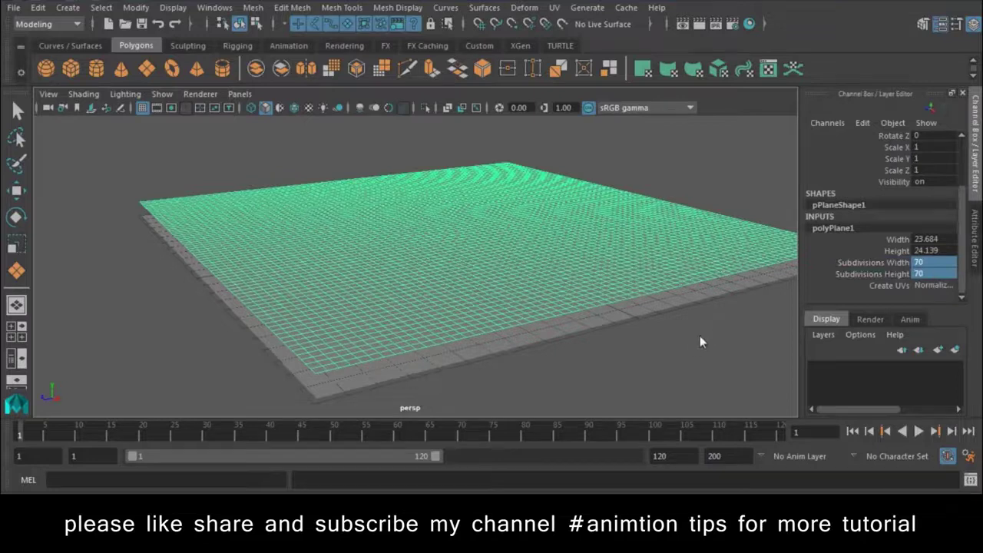
Step: Reselect the upper plane, switch to the Move tool, and tumble to a lower view
{"action": "left_click", "coordinate": [682, 351]}
{"action": "left_click", "coordinate": [573, 277]}
{"action": "key", "text": "w"}
{"action": "mouse_move", "coordinate": [519, 332]}
{"action": "left_mouse_down", "text": "alt"}
{"action": "mouse_move", "coordinate": [486, 325]}
{"action": "mouse_move", "coordinate": [335, 336]}
{"action": "left_mouse_up", "text": "alt"}
{"action": "left_click", "coordinate": [335, 336]}
Step: Create a polygon sphere hovering at Translate Y 8.037 above the planes
{"action": "left_click", "coordinate": [46, 69]}
{"action": "mouse_move", "coordinate": [414, 243]}
{"action": "left_mouse_down", "text": "alt"}
{"action": "mouse_move", "coordinate": [384, 292]}
{"action": "mouse_move", "coordinate": [408, 307]}
{"action": "mouse_move", "coordinate": [414, 77]}
{"action": "left_mouse_up", "text": "alt"}
{"action": "left_click_drag", "start_coordinate": [468, 367], "coordinate": [438, 333], "text": "alt"}
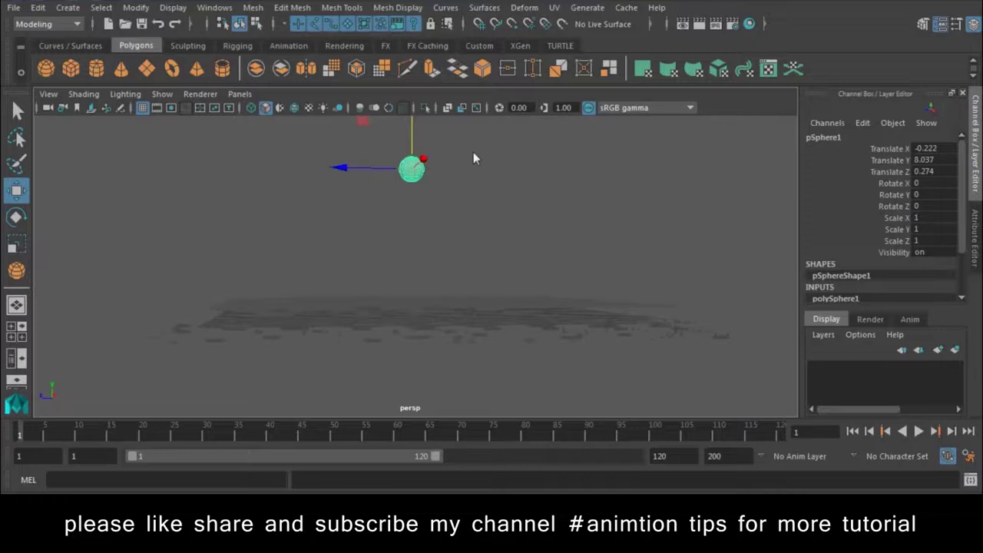
Step: Switch to the FX menu set and bring up the Fields/Solvers menu
{"action": "left_click", "coordinate": [46, 24]}
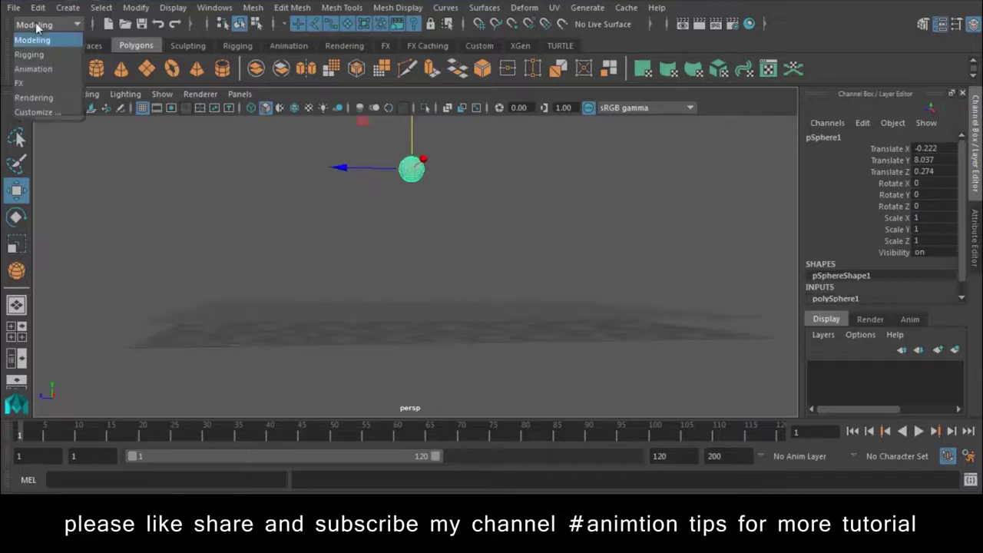
{"action": "left_click", "coordinate": [37, 82]}
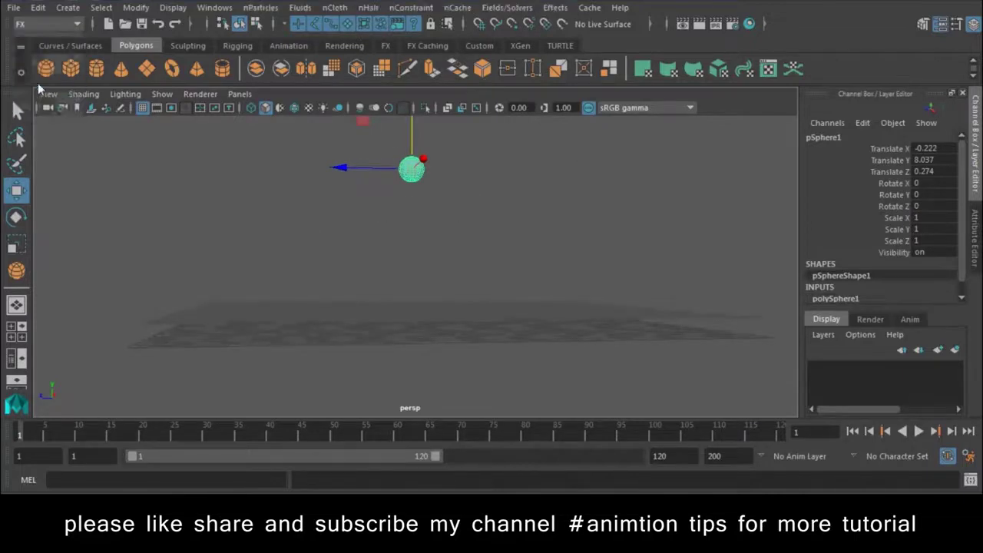
{"action": "left_click", "coordinate": [489, 9]}
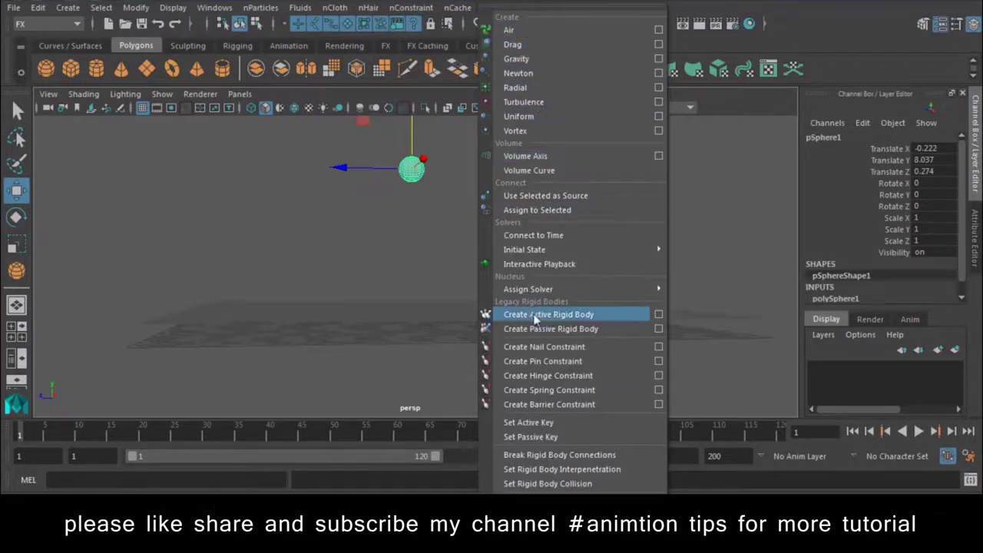
Step: Make the sphere an active rigid body, test playback, and rewind to frame 1
{"action": "left_click", "coordinate": [578, 325]}
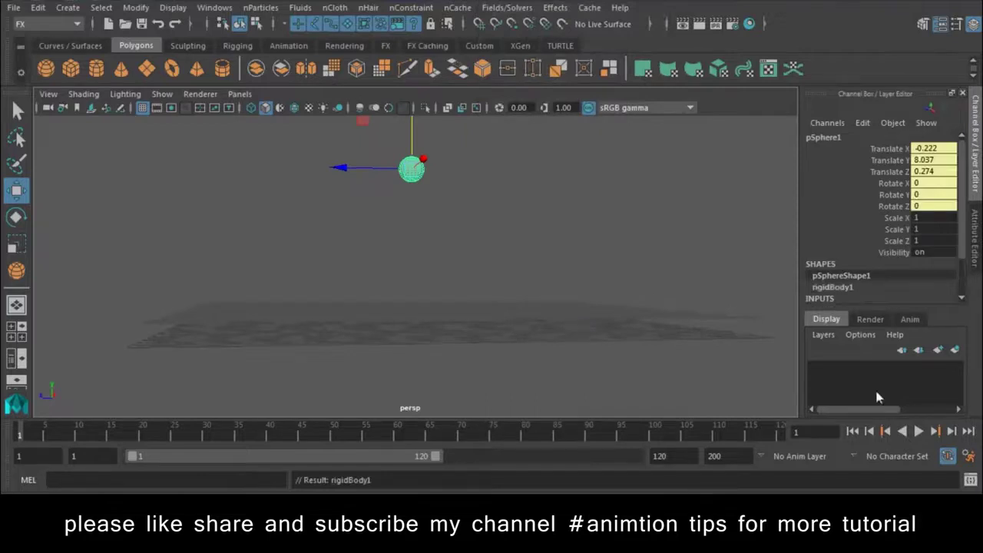
{"action": "left_click", "coordinate": [851, 432]}
{"action": "left_click", "coordinate": [919, 431]}
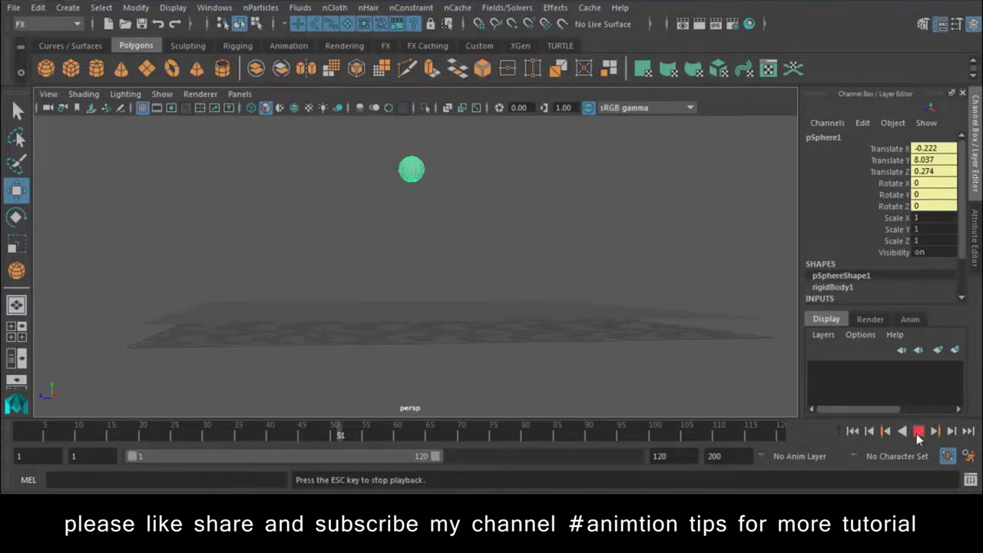
{"action": "left_click", "coordinate": [919, 433]}
{"action": "left_click", "coordinate": [853, 433]}
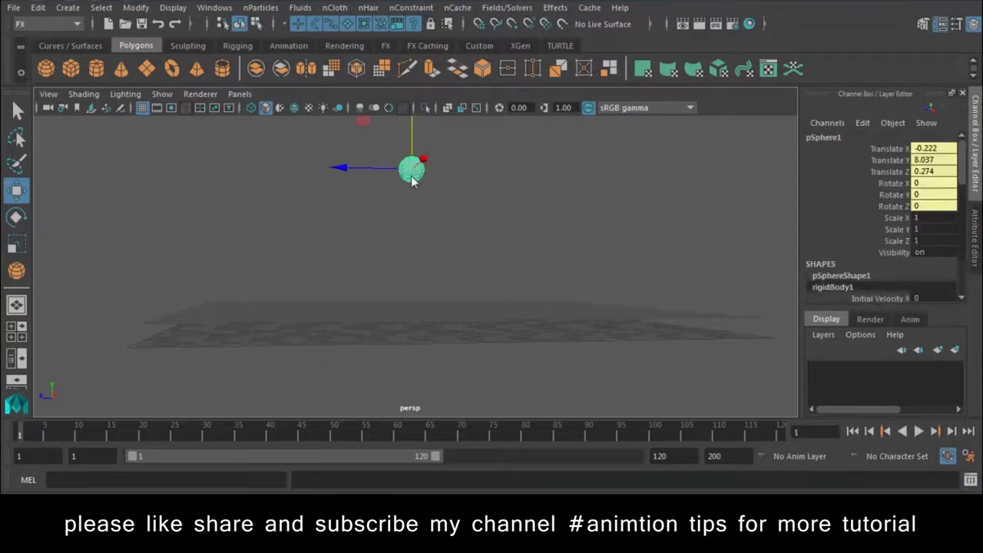
{"action": "left_click", "coordinate": [507, 7]}
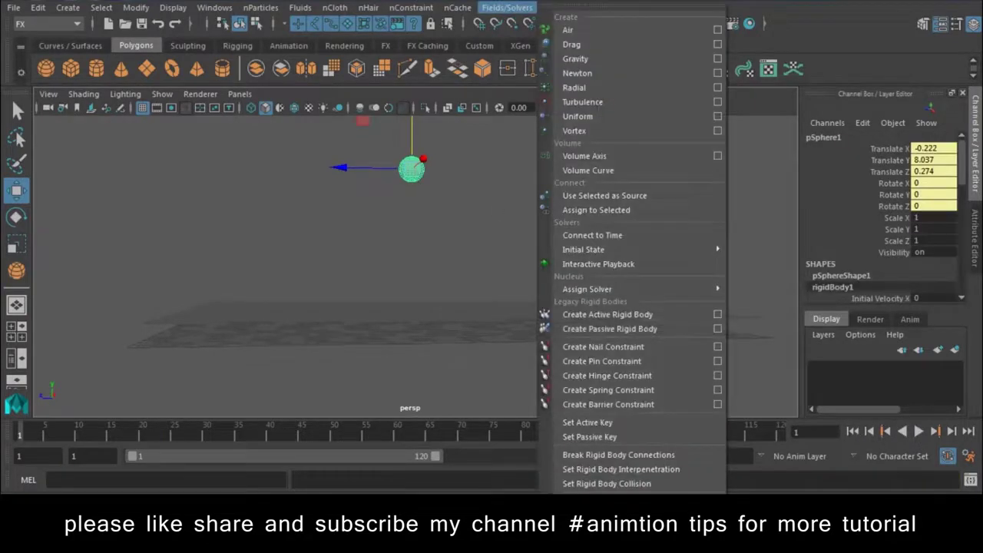
Step: Add a magnitude 9.8 gravity field to the sphere, preview the fall, and rewind
{"action": "left_click", "coordinate": [507, 7]}
{"action": "left_click", "coordinate": [555, 8]}
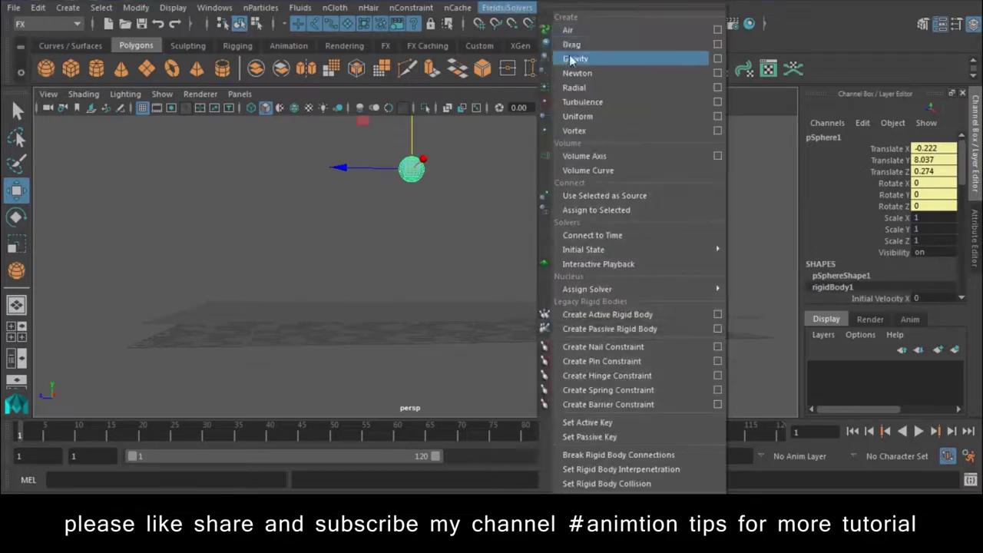
{"action": "left_click", "coordinate": [571, 60]}
{"action": "left_click", "coordinate": [920, 432]}
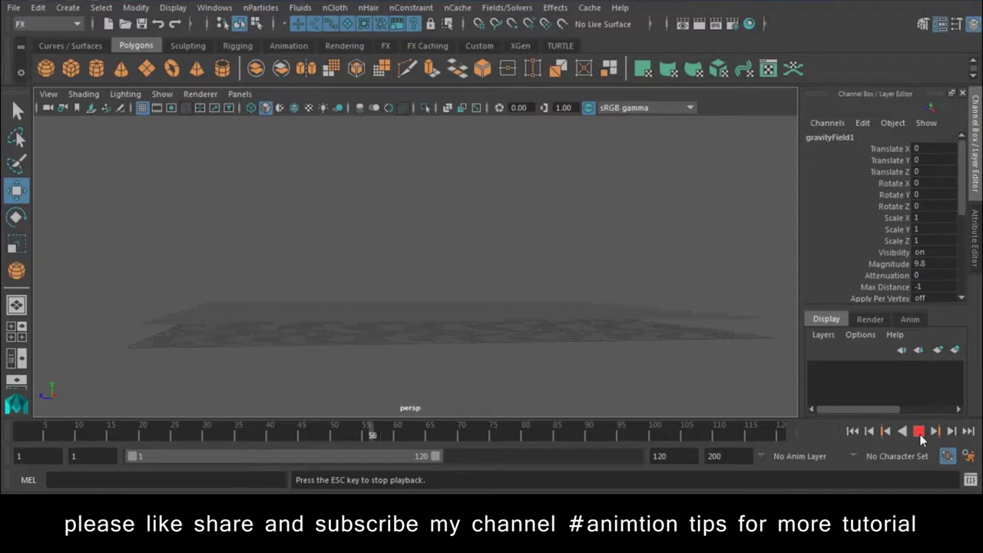
{"action": "left_click", "coordinate": [920, 433]}
{"action": "left_click", "coordinate": [852, 432]}
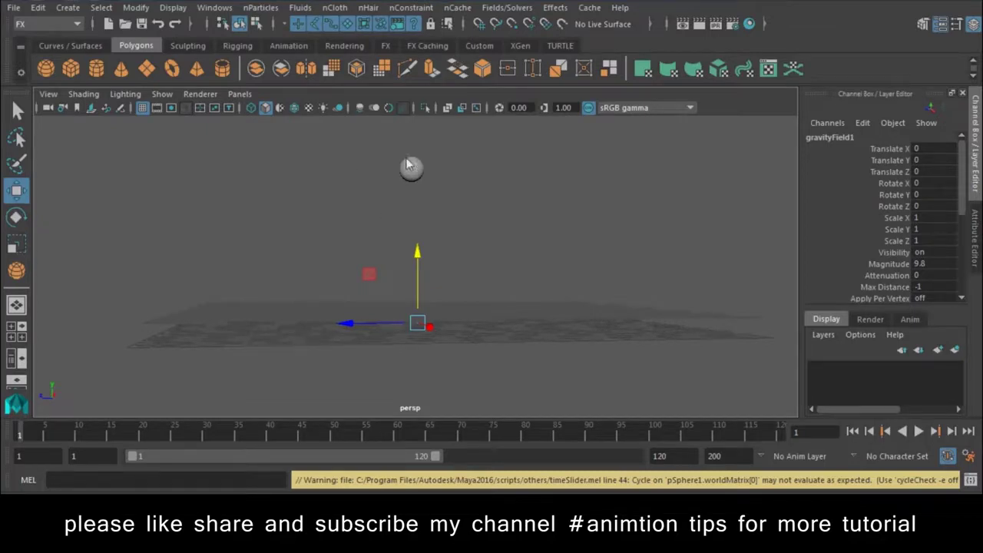
Step: Make the lower plane pPlane2 a passive rigid body and play the collision
{"action": "left_click", "coordinate": [265, 344]}
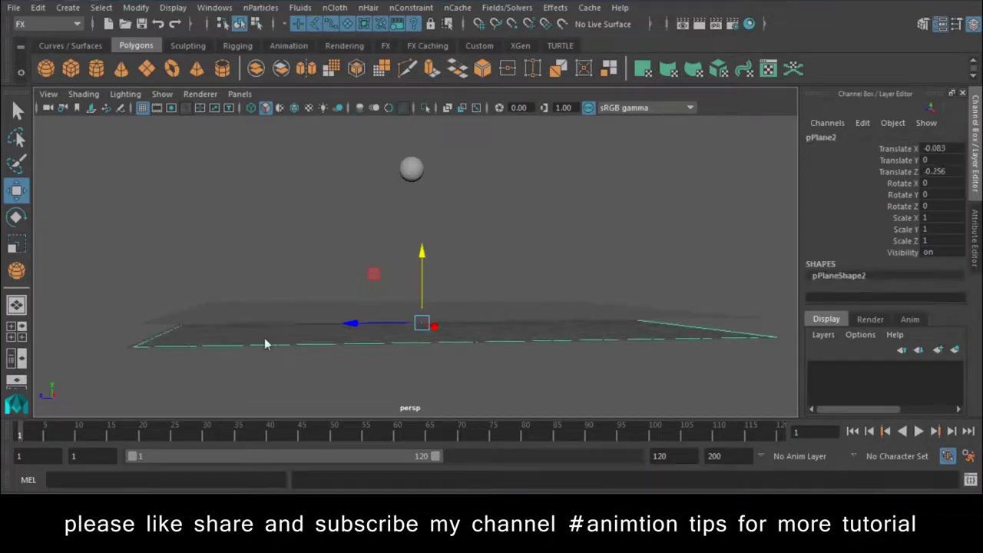
{"action": "left_click", "coordinate": [507, 7]}
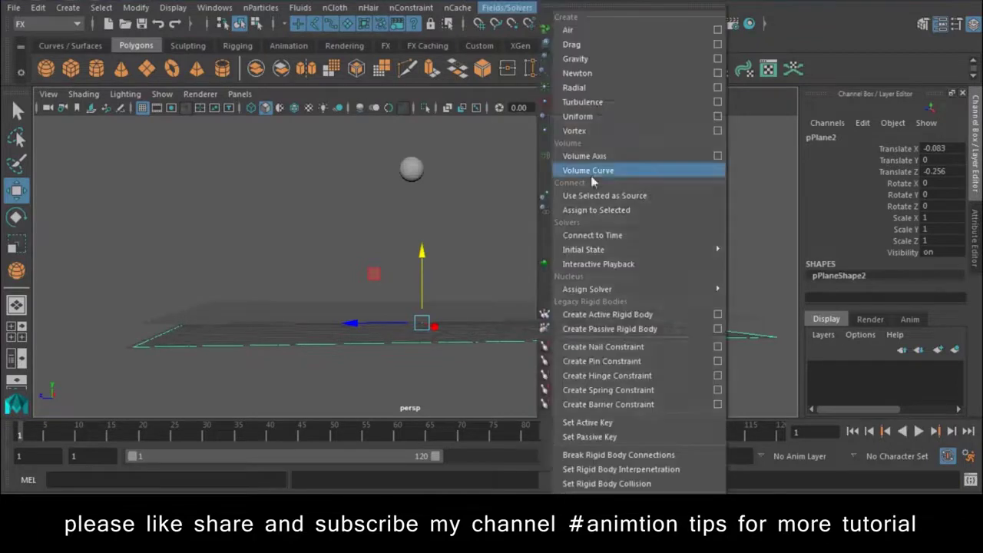
{"action": "left_click", "coordinate": [626, 328]}
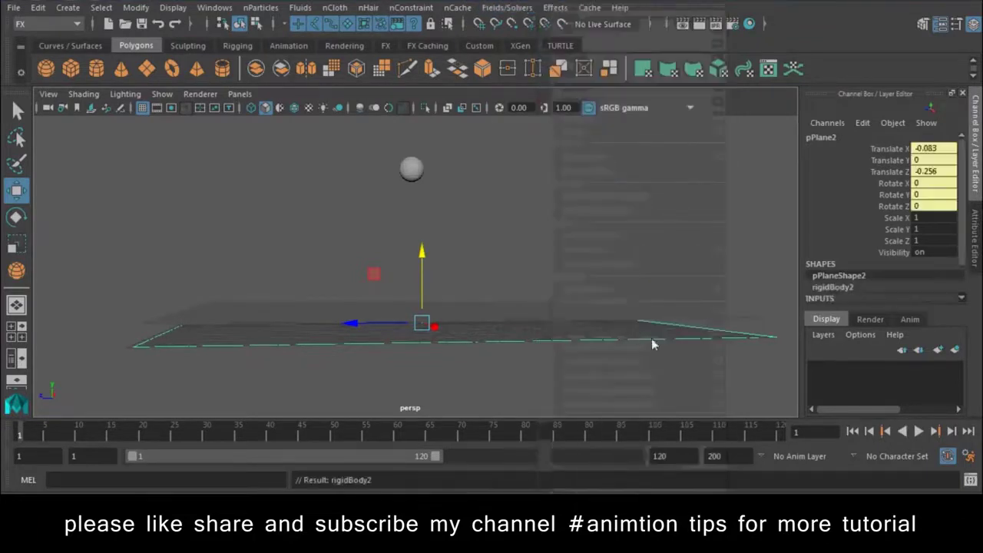
{"action": "left_click", "coordinate": [920, 433]}
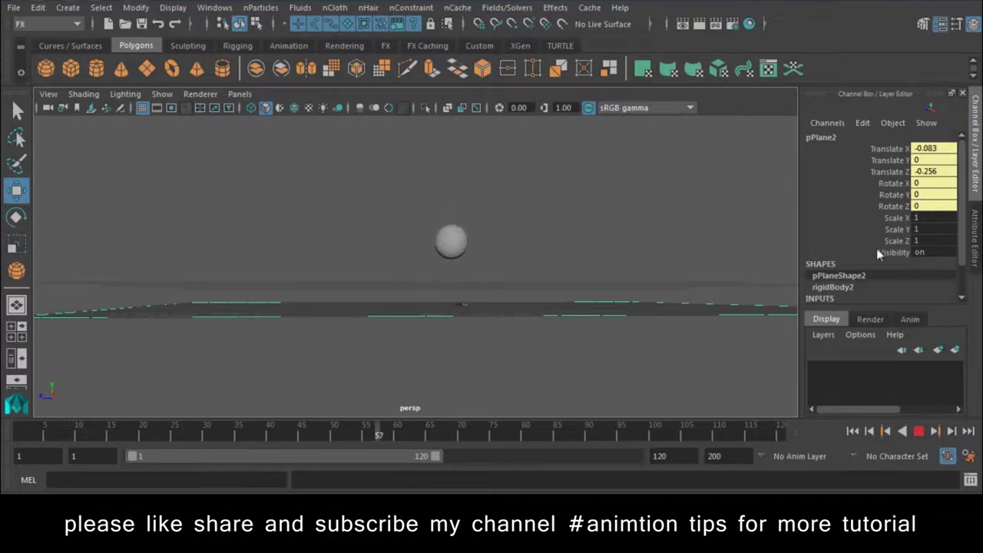
Step: Set rigidBody2's Impulse Z to 4 and replay the simulation from the start
{"action": "scroll", "coordinate": [877, 248], "scroll_direction": "down", "scroll_amount": 2}
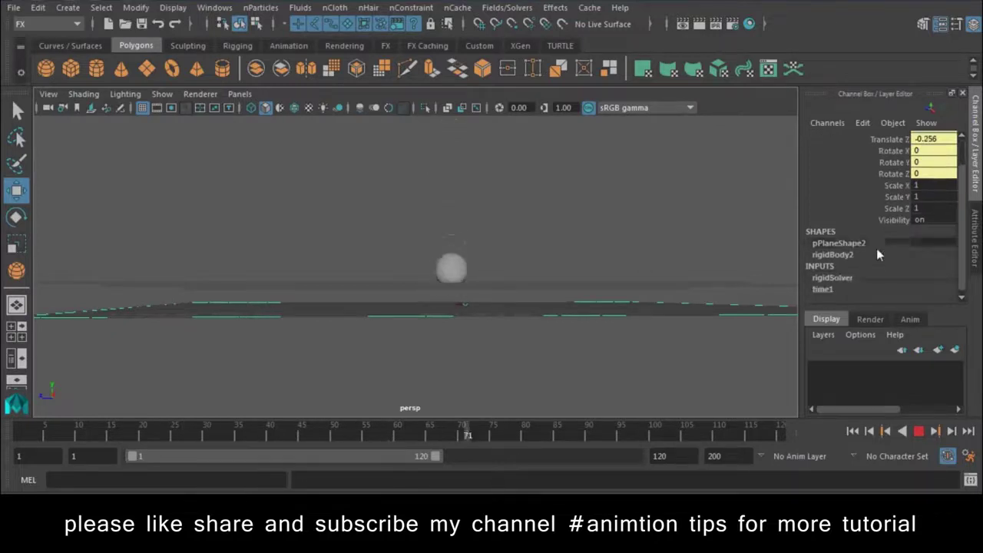
{"action": "left_click", "coordinate": [918, 431]}
{"action": "scroll", "coordinate": [910, 175], "scroll_direction": "down", "scroll_amount": 2}
{"action": "scroll", "coordinate": [911, 175], "scroll_direction": "down", "scroll_amount": 2}
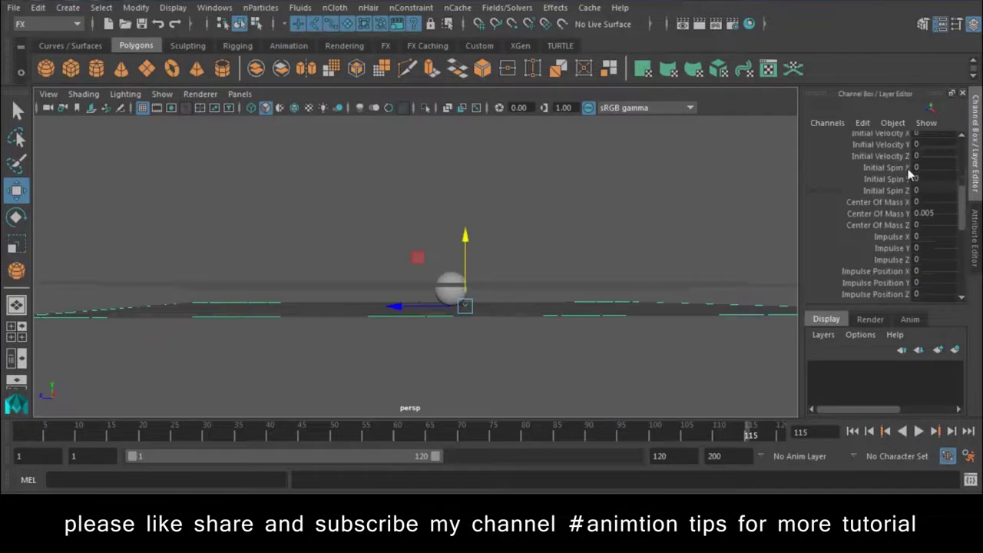
{"action": "scroll", "coordinate": [930, 263], "scroll_direction": "up", "scroll_amount": 2}
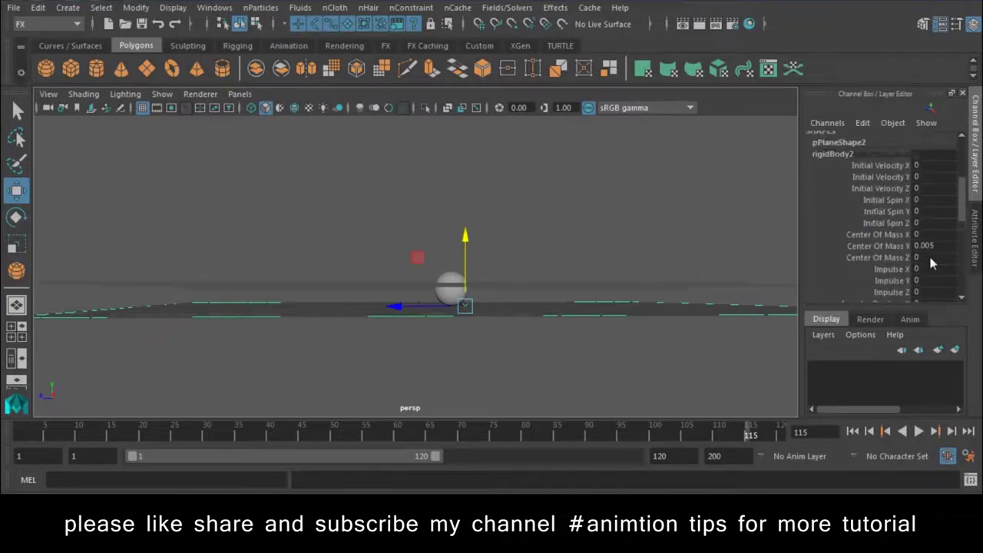
{"action": "scroll", "coordinate": [926, 262], "scroll_direction": "down", "scroll_amount": 1}
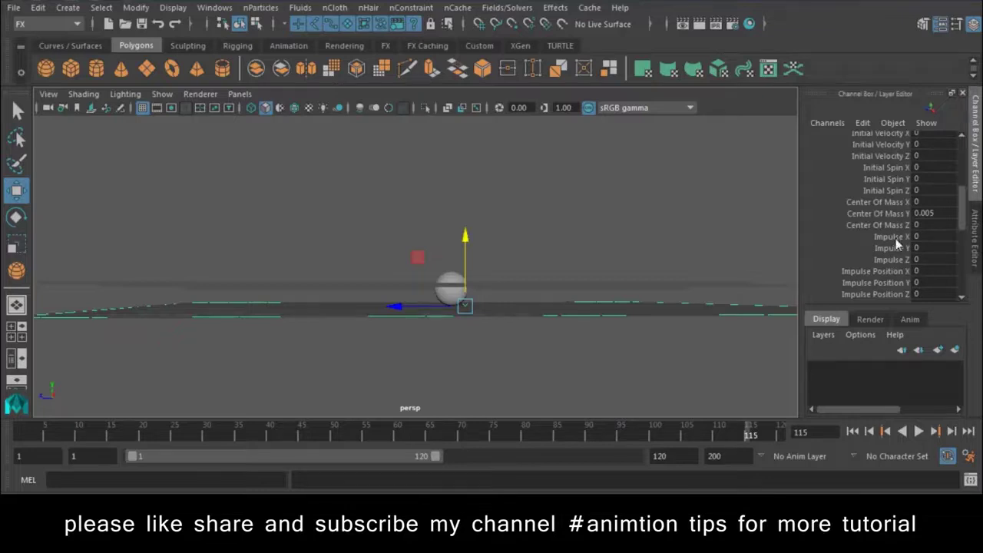
{"action": "left_click", "coordinate": [891, 260]}
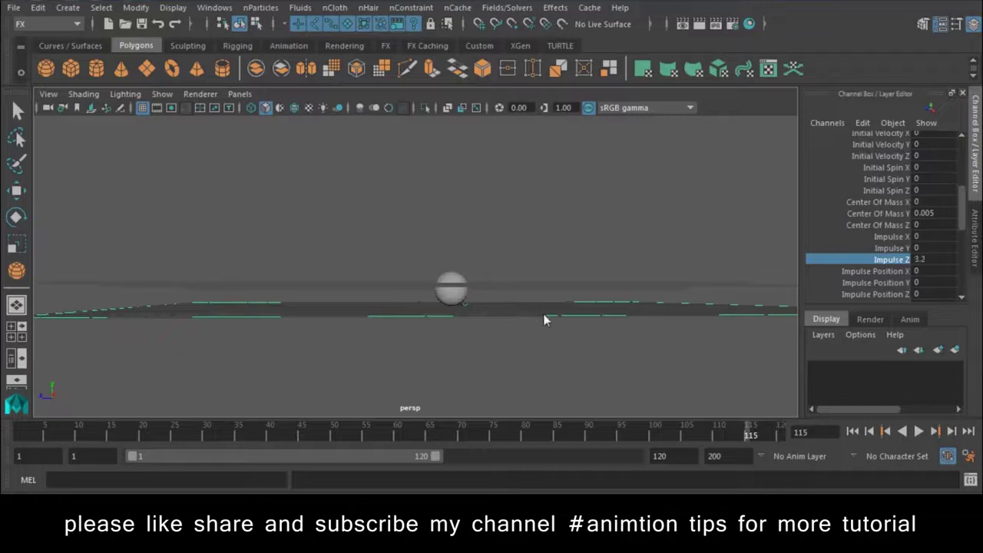
{"action": "left_click", "coordinate": [852, 432]}
{"action": "left_click", "coordinate": [919, 431]}
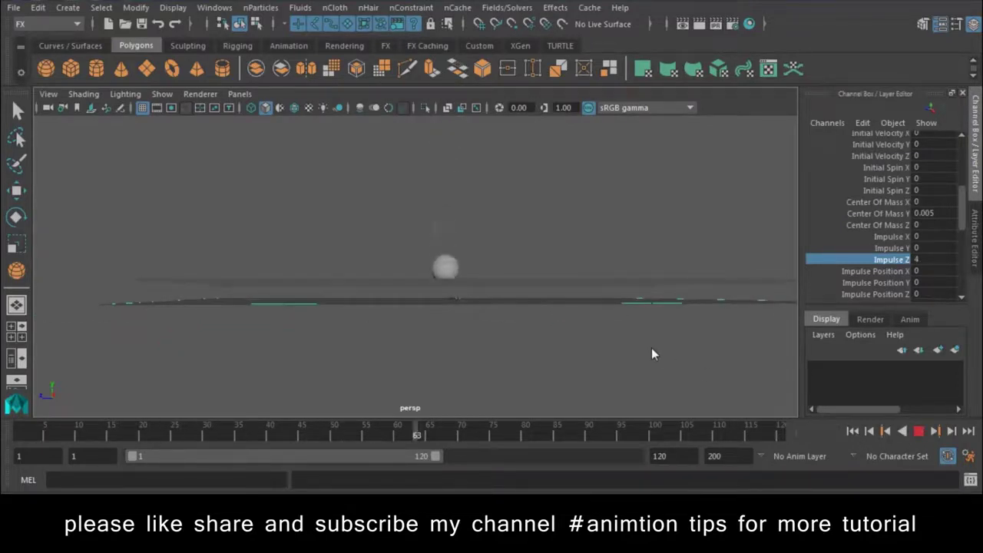
Step: Test an Impulse Position Z value on rigidBody2 with a replay, then reset it to 0
{"action": "key", "text": "Escape"}
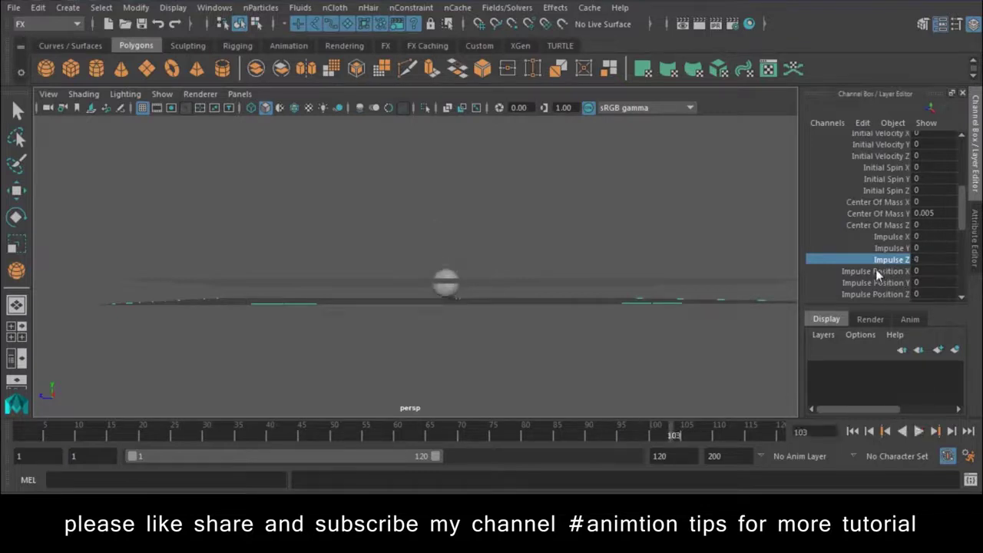
{"action": "left_click", "coordinate": [885, 294]}
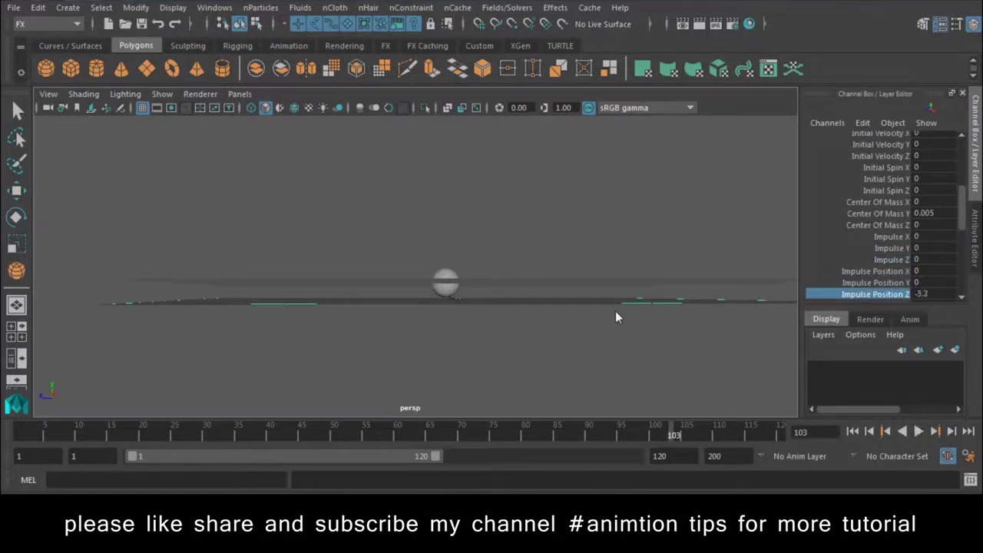
{"action": "left_click", "coordinate": [853, 431]}
{"action": "left_click", "coordinate": [919, 431]}
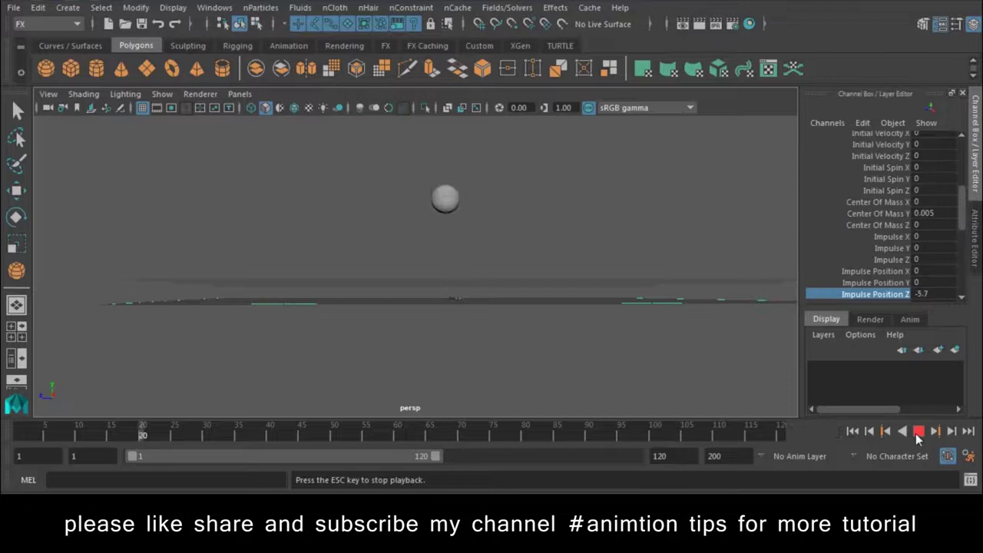
{"action": "left_click", "coordinate": [919, 431]}
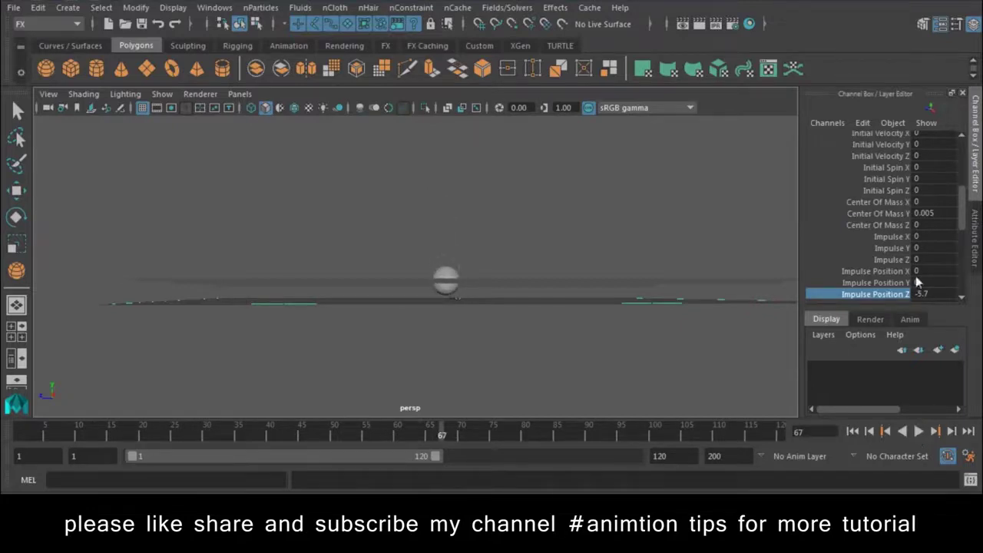
{"action": "double_click", "coordinate": [926, 294]}
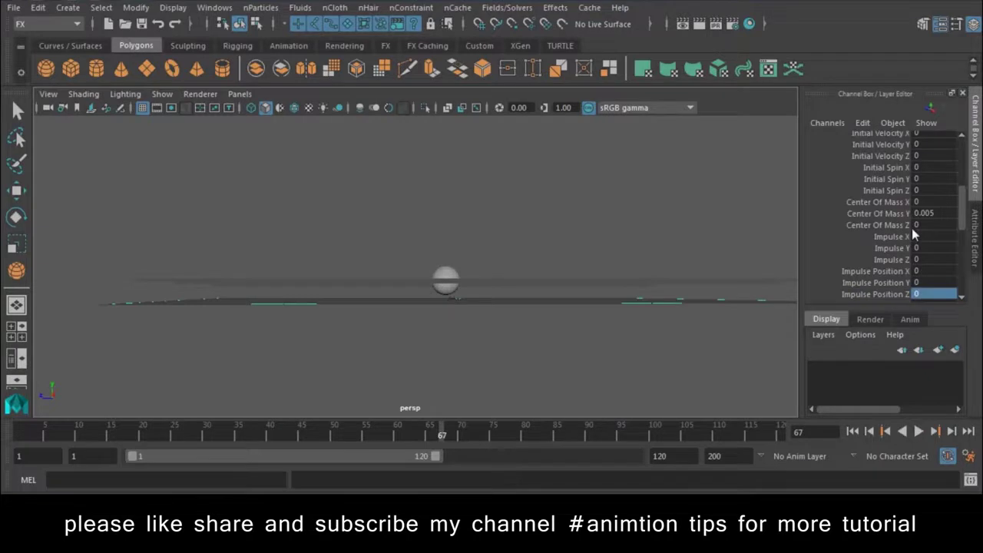
{"action": "scroll", "coordinate": [912, 228], "scroll_direction": "up", "scroll_amount": 1}
{"action": "scroll", "coordinate": [912, 223], "scroll_direction": "down", "scroll_amount": 3}
{"action": "scroll", "coordinate": [915, 229], "scroll_direction": "down", "scroll_amount": 2}
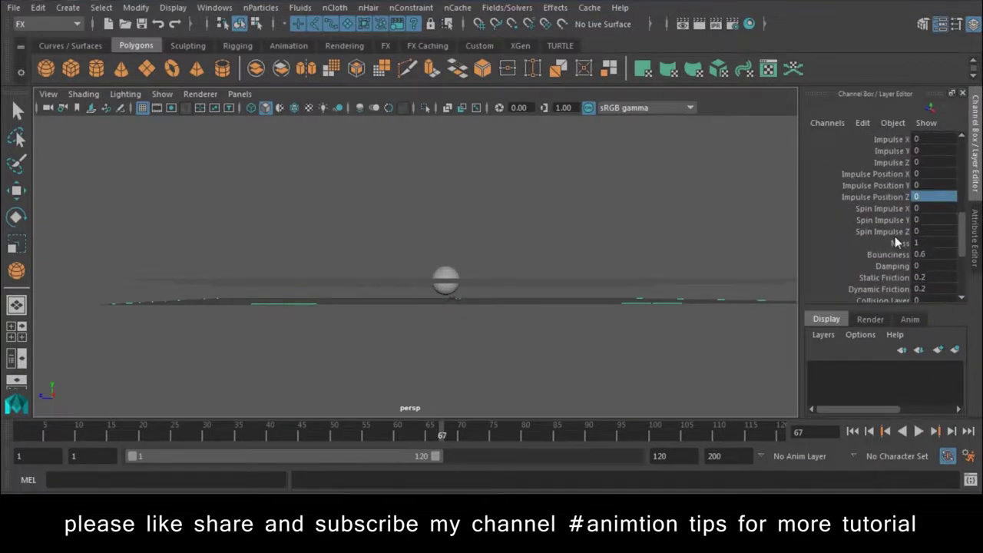
Step: Test Spin Impulse Z at a raised value with a replay, then set it back to 0
{"action": "left_click", "coordinate": [895, 232]}
{"action": "middle_click_drag", "start_coordinate": [688, 291], "coordinate": [708, 292]}
{"action": "left_click", "coordinate": [853, 435]}
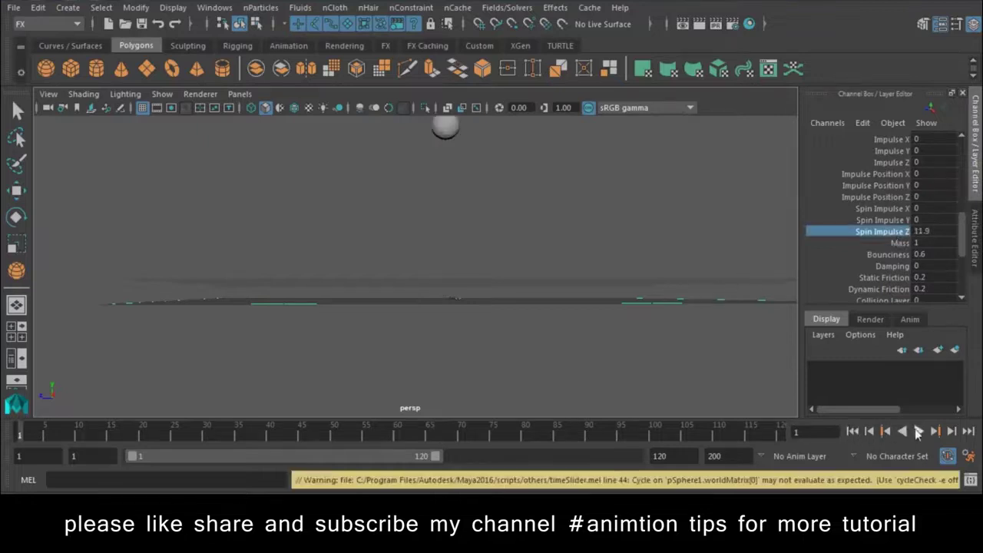
{"action": "left_click", "coordinate": [917, 433]}
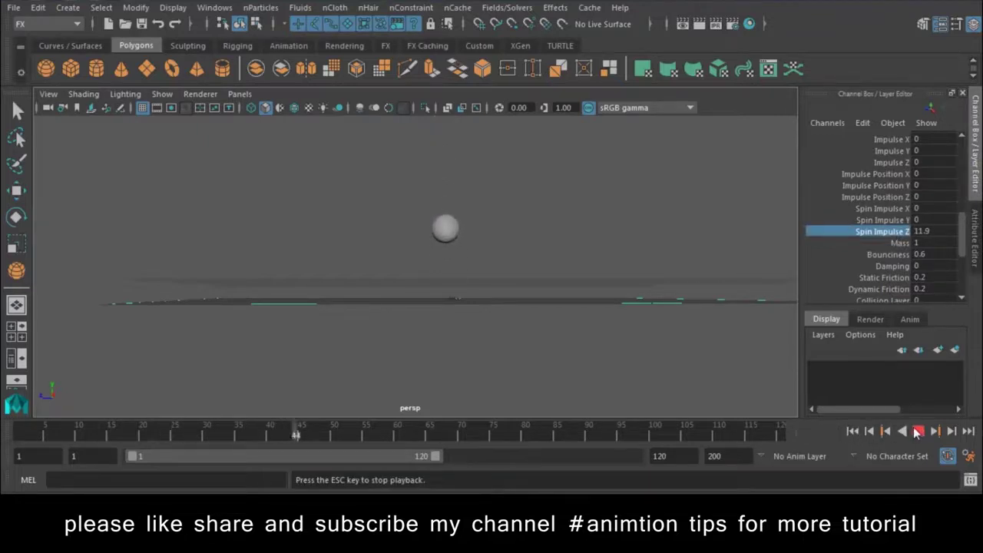
{"action": "double_click", "coordinate": [925, 232]}
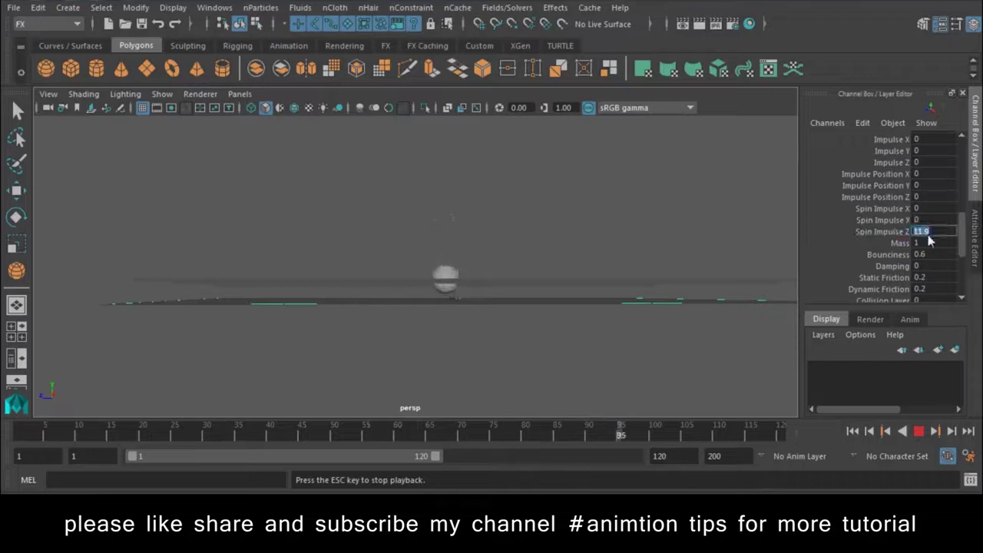
{"action": "type", "text": "0"}
{"action": "key", "text": "Return"}
{"action": "scroll", "coordinate": [926, 234], "scroll_direction": "up", "scroll_amount": 2}
{"action": "scroll", "coordinate": [925, 233], "scroll_direction": "up", "scroll_amount": 2}
Step: Drag pPlane2's Initial Spin Z, undo the change, and replay from frame 1
{"action": "left_click", "coordinate": [896, 224]}
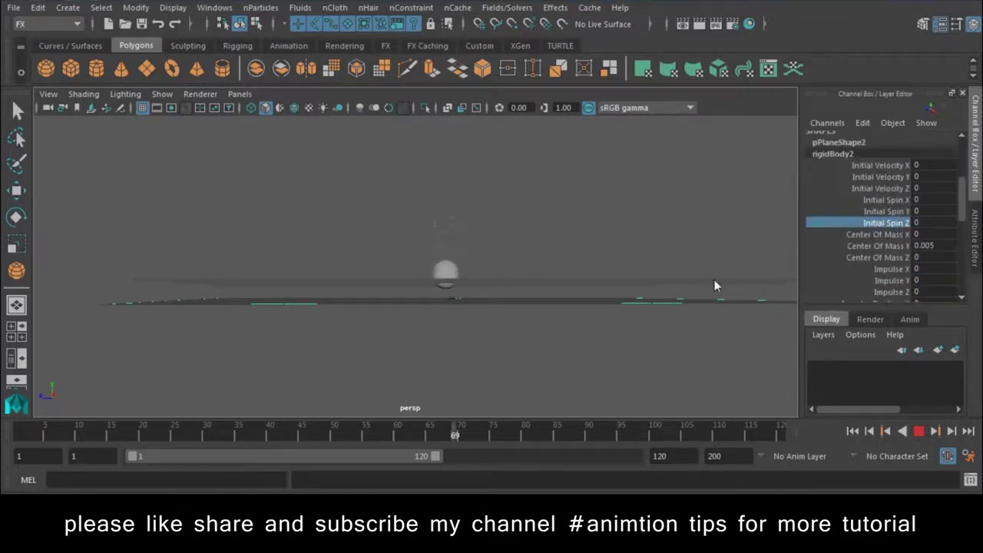
{"action": "middle_click_drag", "start_coordinate": [751, 285], "coordinate": [862, 407]}
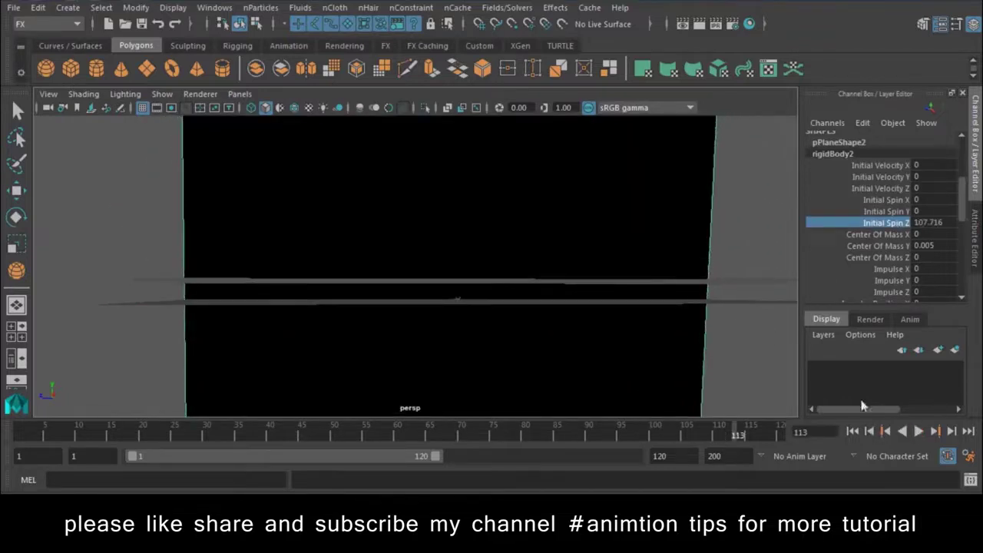
{"action": "left_click", "coordinate": [767, 332]}
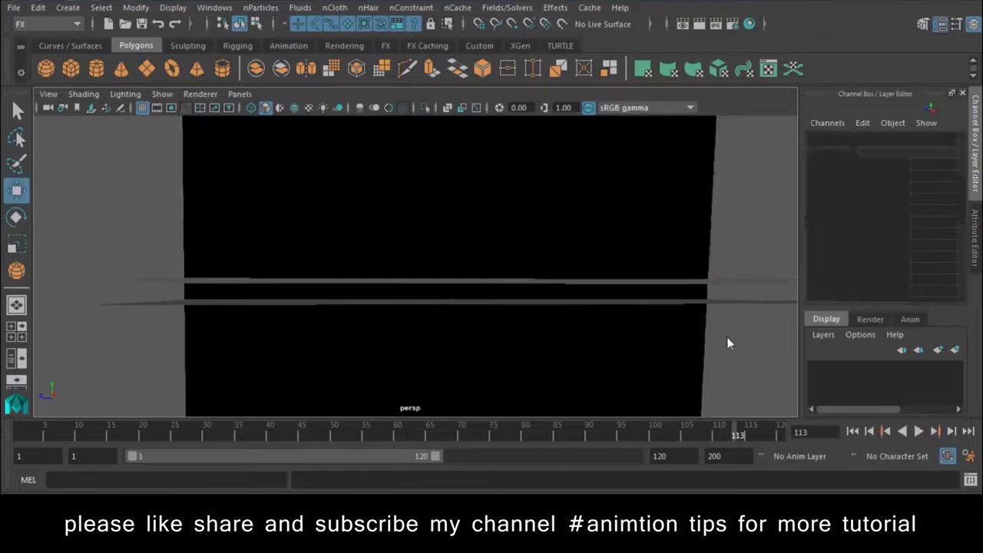
{"action": "key", "text": "ctrl+z"}
{"action": "key", "text": "ctrl+z"}
{"action": "key", "text": "ctrl+z"}
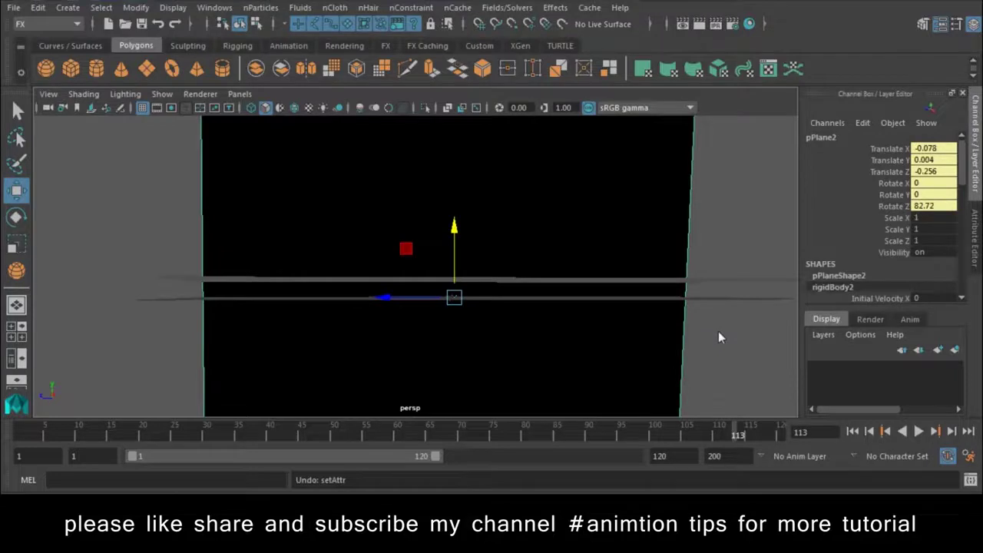
{"action": "left_click", "coordinate": [853, 432]}
{"action": "left_click", "coordinate": [919, 432]}
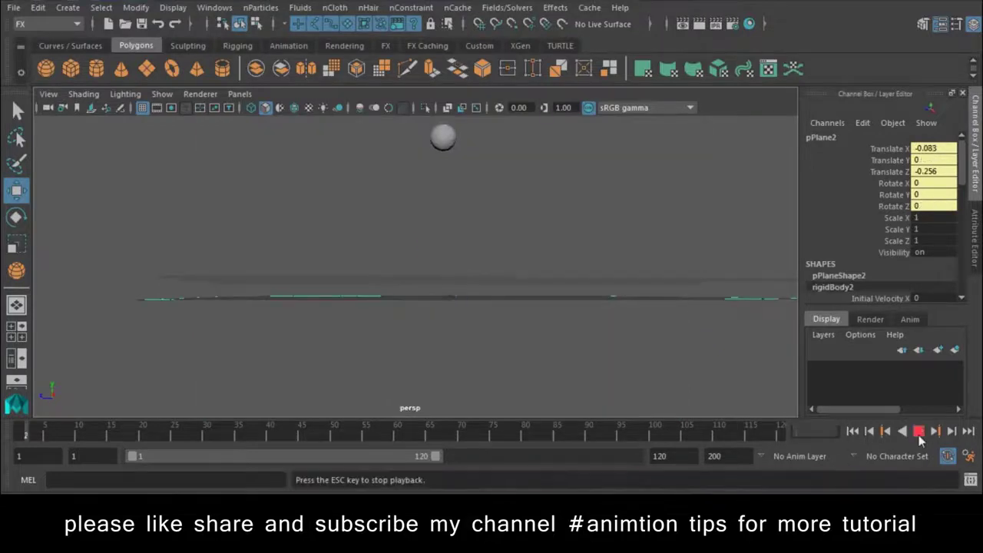
Step: Stop playback and set the sphere's rigidBody1 Initial Spin Z to 3
{"action": "left_click", "coordinate": [918, 432]}
{"action": "left_click", "coordinate": [449, 188]}
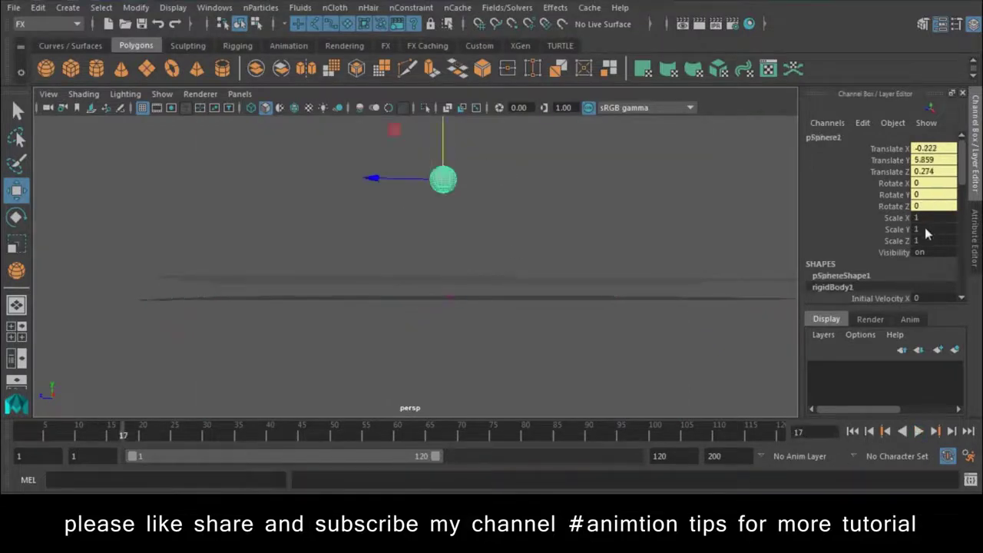
{"action": "scroll", "coordinate": [925, 231], "scroll_direction": "down", "scroll_amount": 2}
{"action": "scroll", "coordinate": [922, 242], "scroll_direction": "down", "scroll_amount": 3}
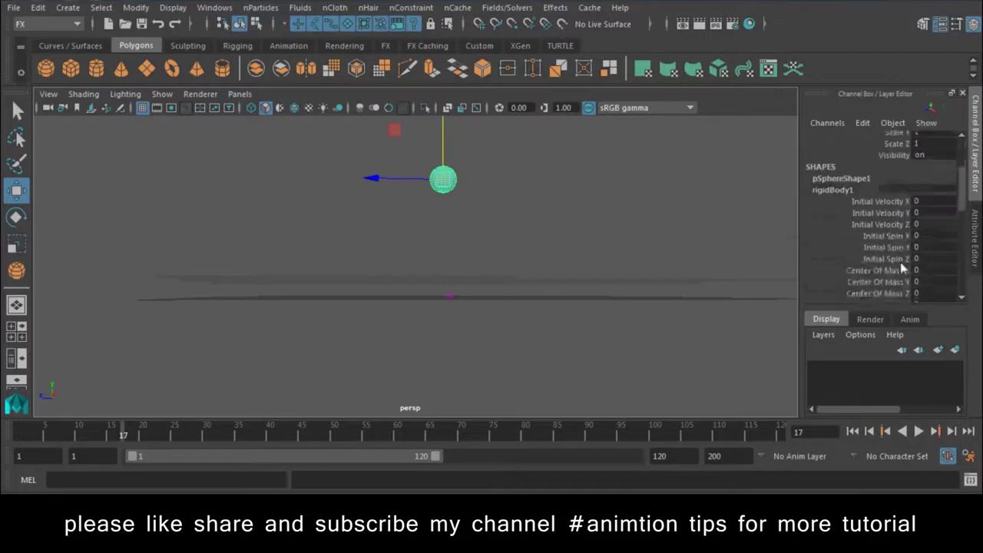
{"action": "left_click", "coordinate": [901, 260]}
{"action": "left_click", "coordinate": [928, 262]}
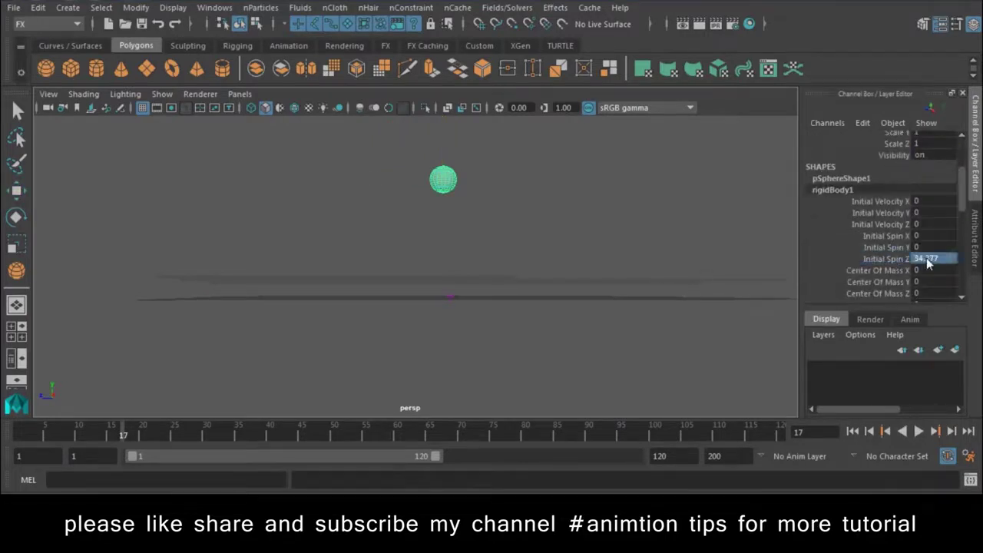
{"action": "key", "text": "Return"}
Step: Preview the spin from frame 1, then set Initial Spin Y to 33.232
{"action": "left_click", "coordinate": [859, 432]}
{"action": "left_click", "coordinate": [920, 432]}
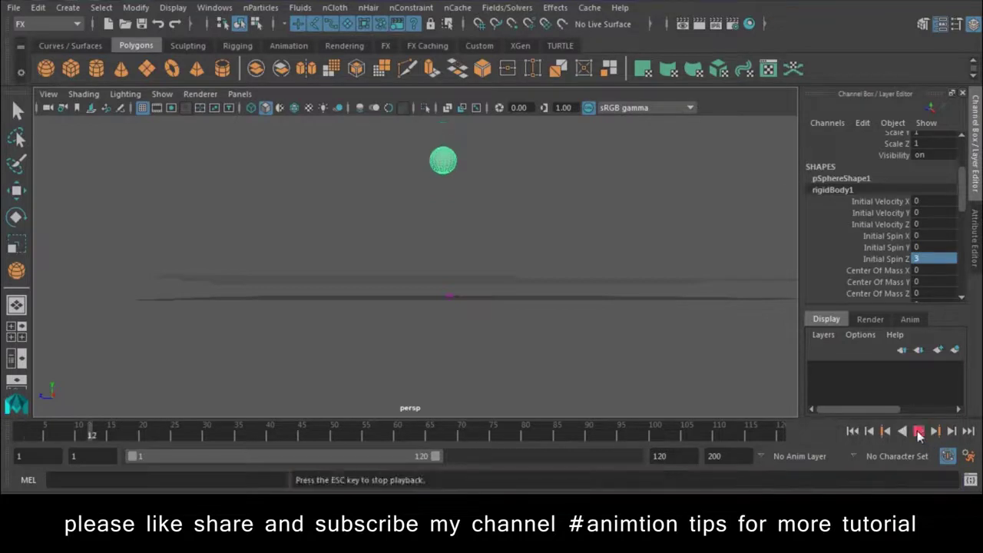
{"action": "left_click", "coordinate": [919, 433]}
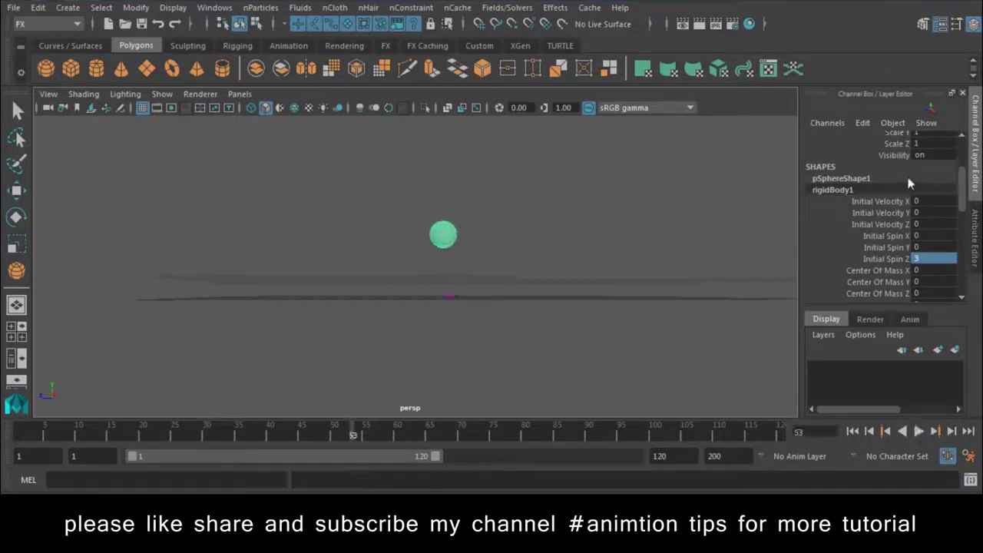
{"action": "left_click", "coordinate": [895, 249]}
{"action": "scroll", "coordinate": [862, 270], "scroll_direction": "down", "scroll_amount": 1}
{"action": "scroll", "coordinate": [862, 271], "scroll_direction": "down", "scroll_amount": 1}
{"action": "scroll", "coordinate": [862, 270], "scroll_direction": "down", "scroll_amount": 1}
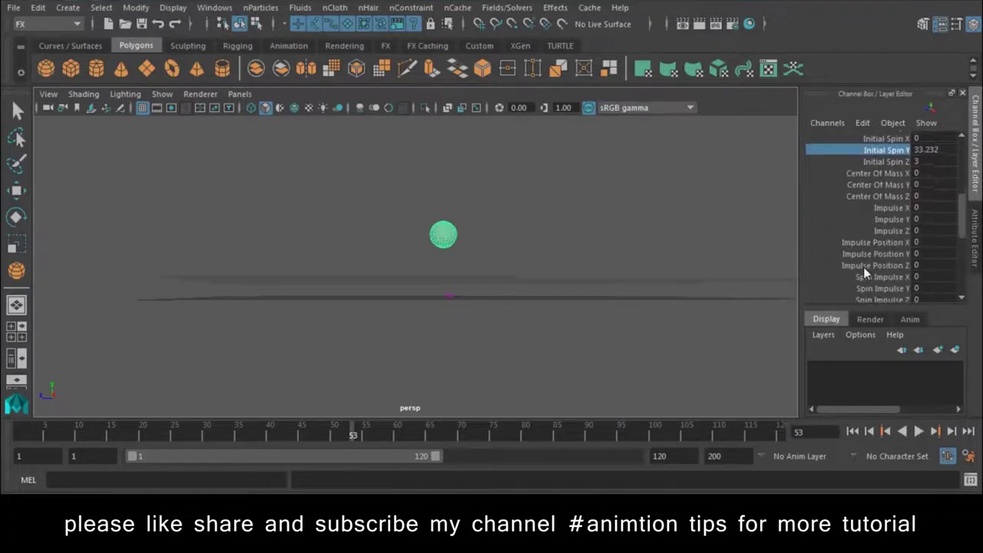
{"action": "scroll", "coordinate": [864, 267], "scroll_direction": "down", "scroll_amount": 1}
Step: Set Spin Impulse Y to 1.9 and Z to 2.1, then replay from frame 1
{"action": "left_click", "coordinate": [886, 261]}
{"action": "middle_click_drag", "start_coordinate": [738, 265], "coordinate": [769, 266]}
{"action": "left_click", "coordinate": [885, 269]}
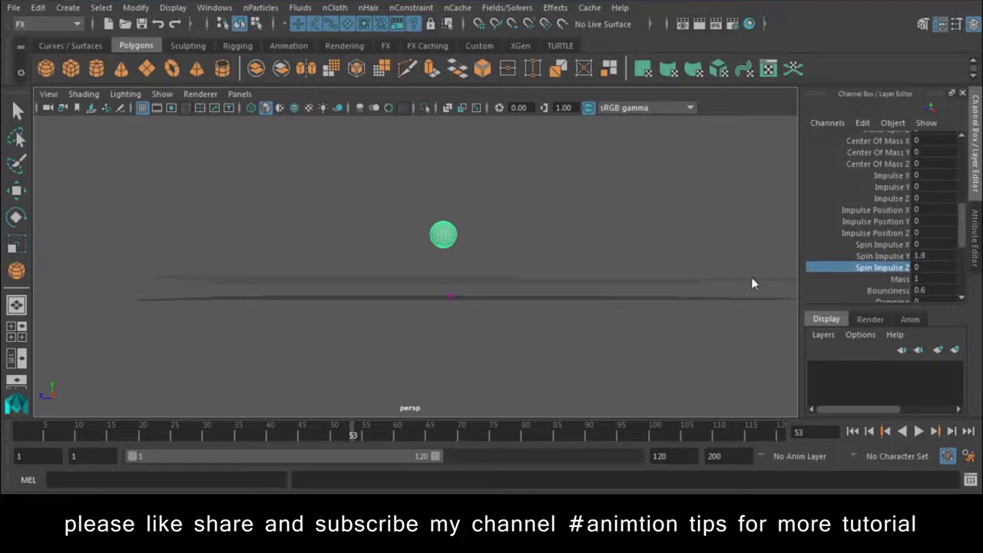
{"action": "left_click", "coordinate": [855, 432]}
{"action": "left_click", "coordinate": [919, 431]}
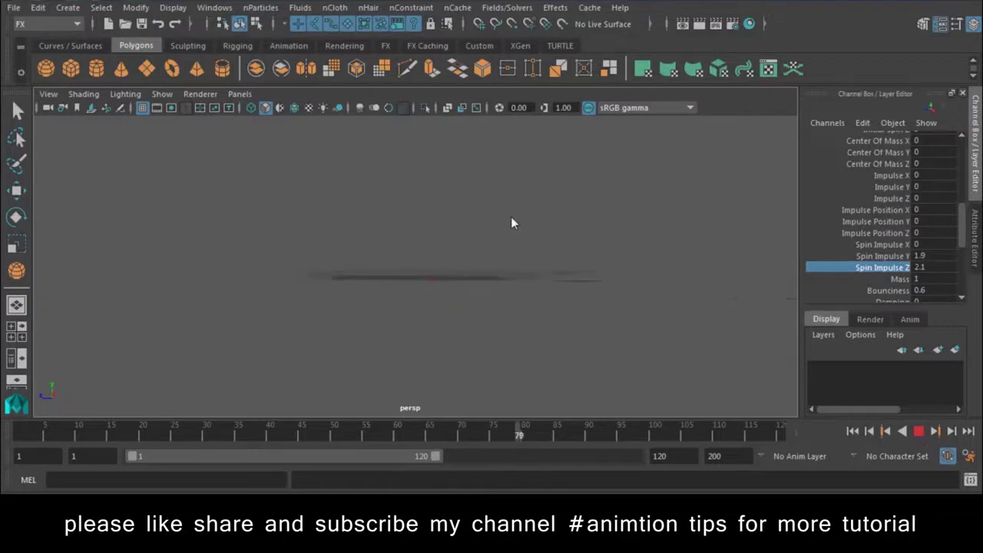
Step: Lower the sphere's Bounciness to 0.1 and replay the simulation
{"action": "double_click", "coordinate": [927, 291]}
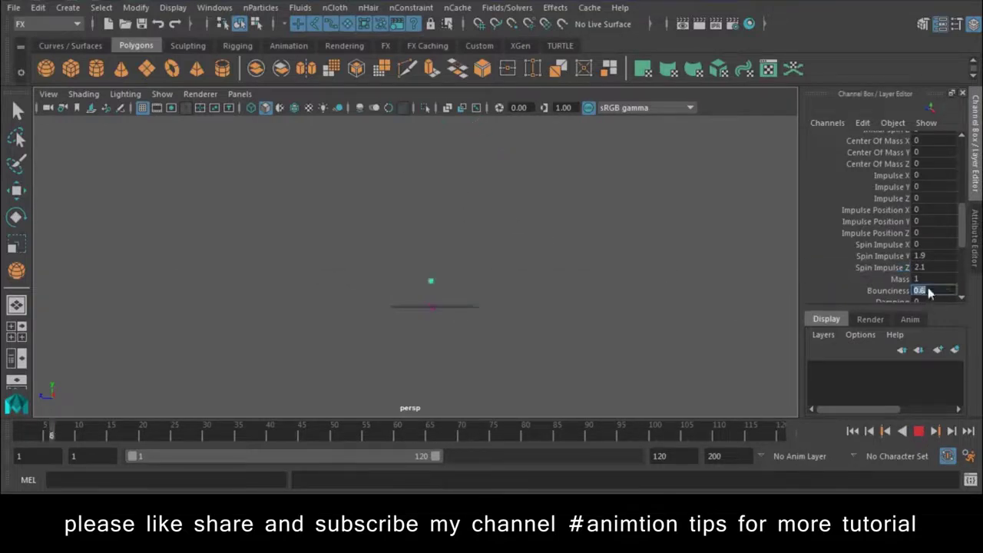
{"action": "key", "text": "BackSpace"}
{"action": "key", "text": "Return"}
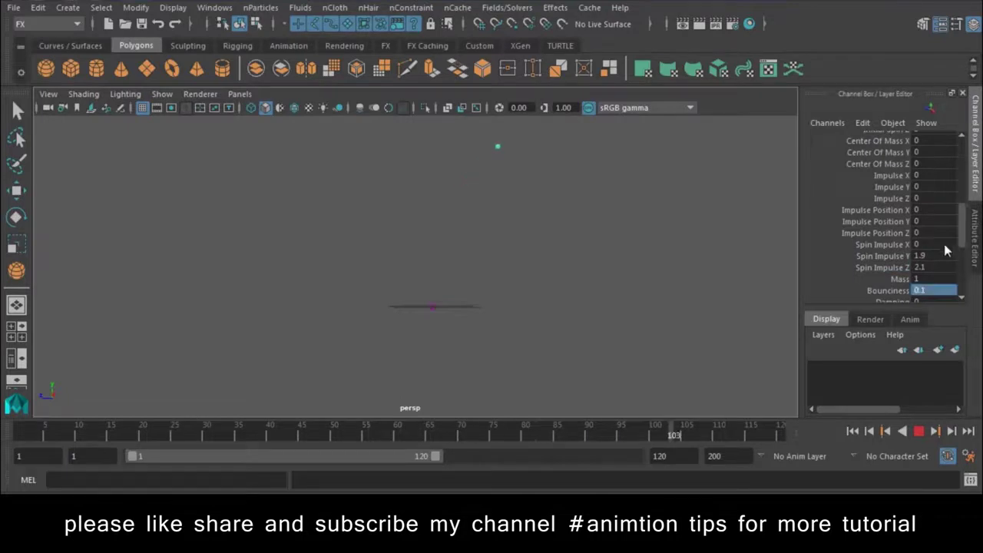
{"action": "left_click", "coordinate": [853, 431]}
{"action": "left_click", "coordinate": [919, 432]}
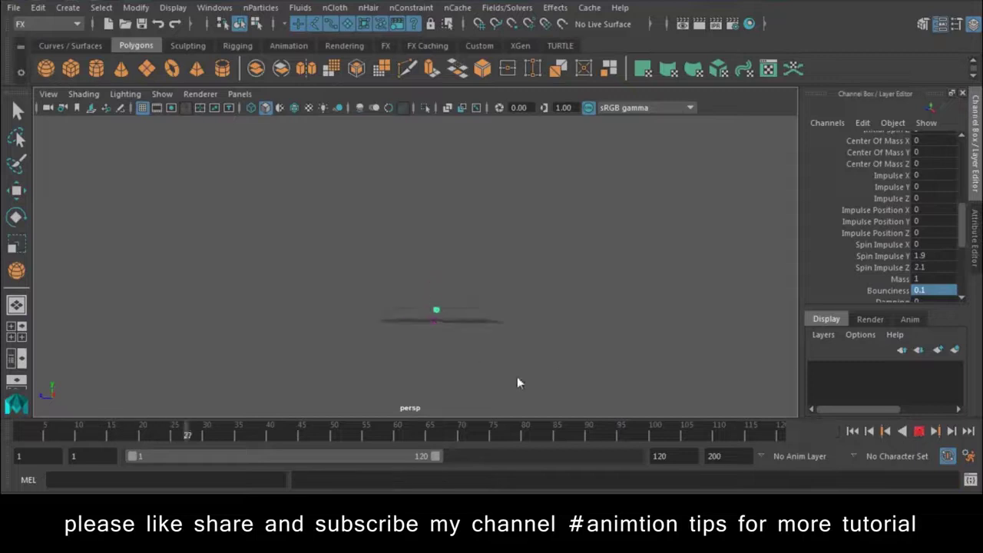
{"action": "left_click", "coordinate": [919, 432]}
Step: Adjust Initial Spin Y and replay the simulation from the start
{"action": "scroll", "coordinate": [925, 185], "scroll_direction": "up", "scroll_amount": 3}
{"action": "left_click", "coordinate": [939, 216]}
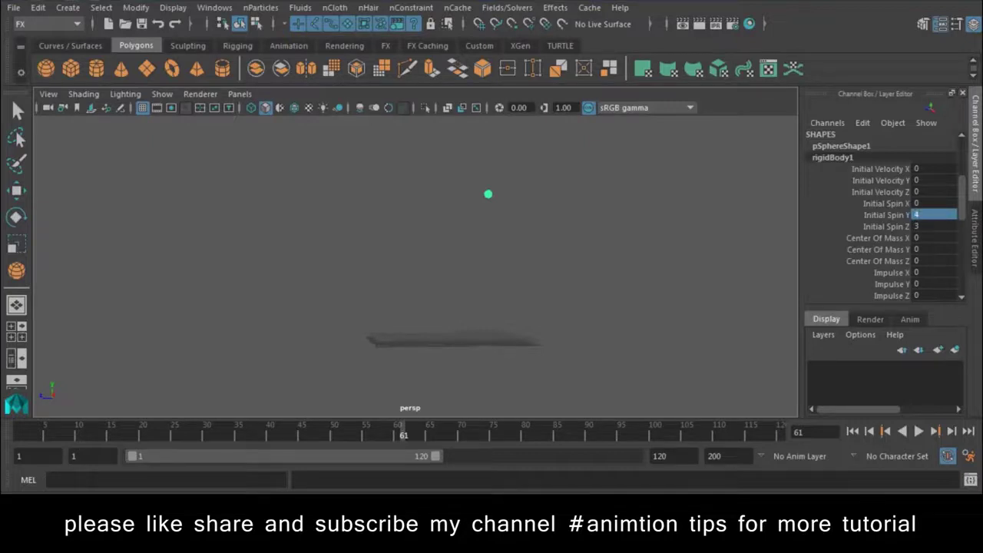
{"action": "left_click", "coordinate": [853, 433]}
{"action": "left_click", "coordinate": [918, 432]}
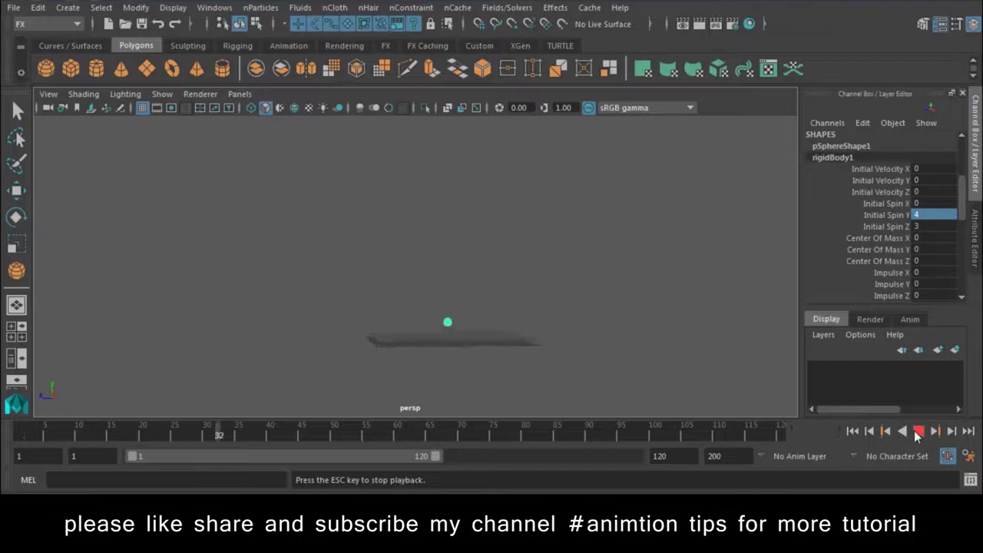
{"action": "left_click", "coordinate": [918, 432]}
Step: Set Initial Spin Z and Initial Spin Y to 0.3, keeping Spin Impulse Y 1.9 and Z 2.1
{"action": "left_click", "coordinate": [924, 216]}
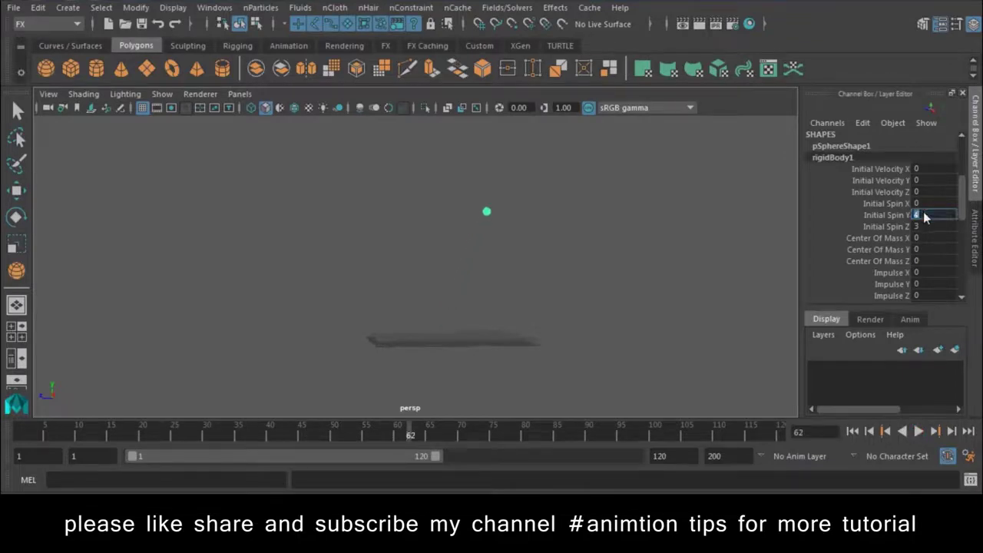
{"action": "type", "text": "1"}
{"action": "left_click", "coordinate": [880, 249]}
{"action": "scroll", "coordinate": [918, 265], "scroll_direction": "down", "scroll_amount": 1}
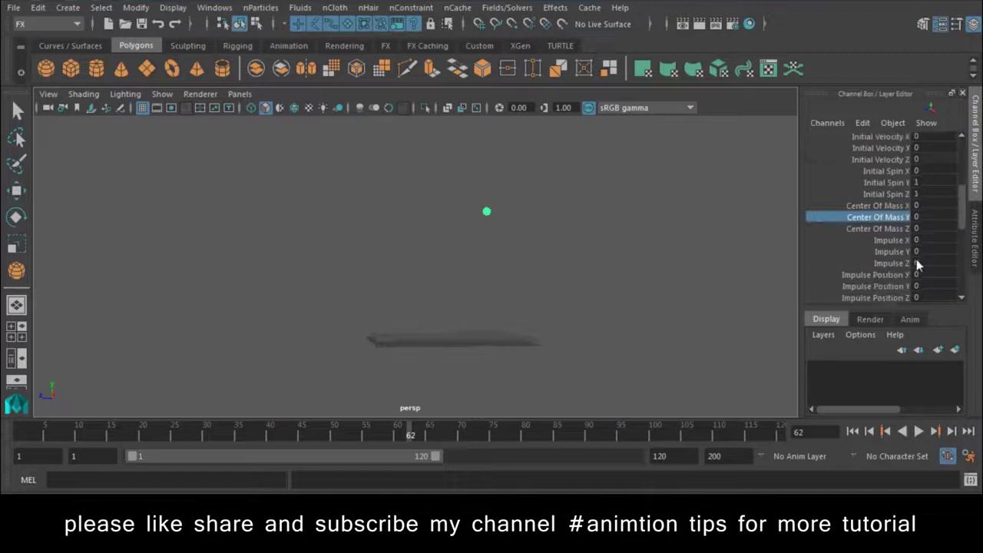
{"action": "left_click", "coordinate": [923, 194]}
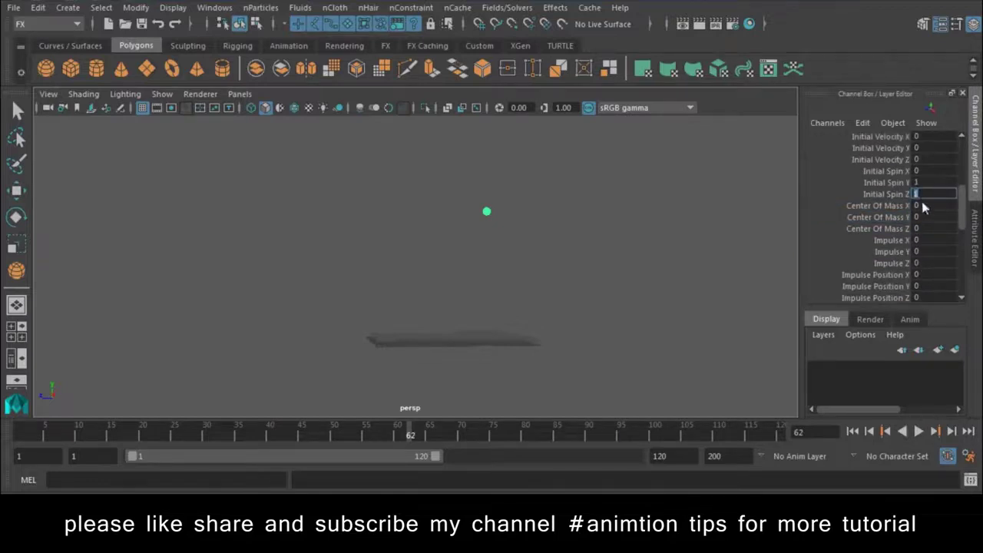
{"action": "type", "text": "0.3"}
{"action": "key", "text": "Return"}
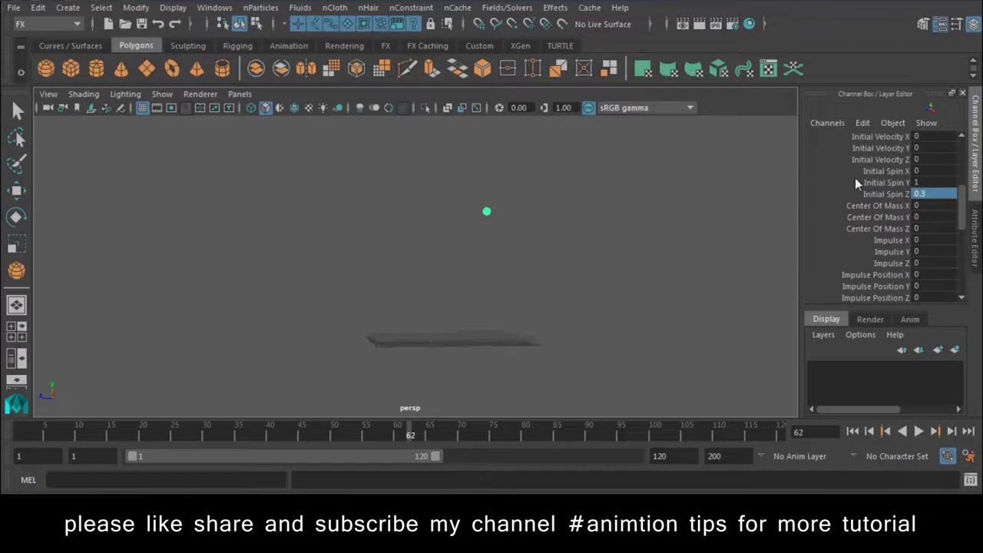
{"action": "left_click", "coordinate": [922, 184]}
{"action": "type", "text": ".3"}
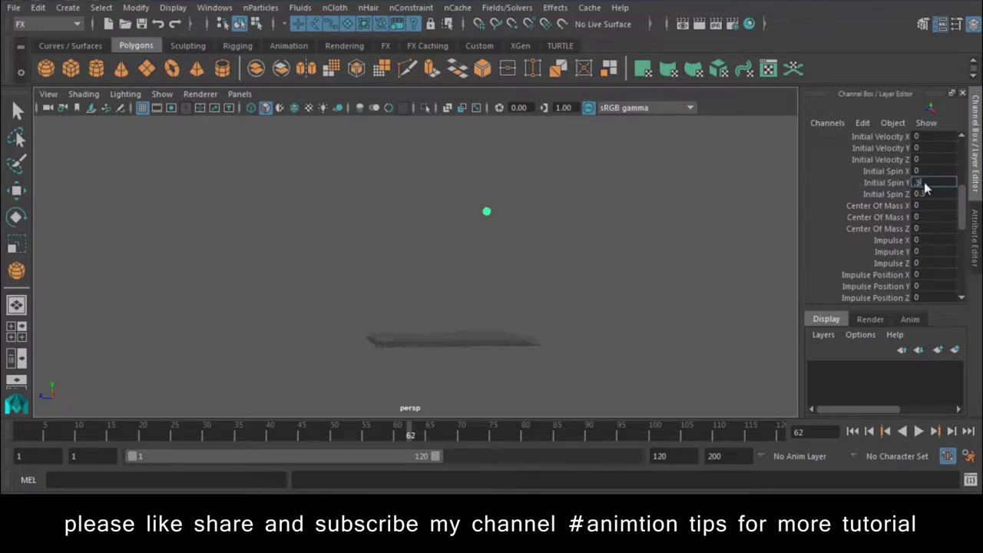
{"action": "key", "text": "Return"}
{"action": "scroll", "coordinate": [915, 265], "scroll_direction": "down", "scroll_amount": 2}
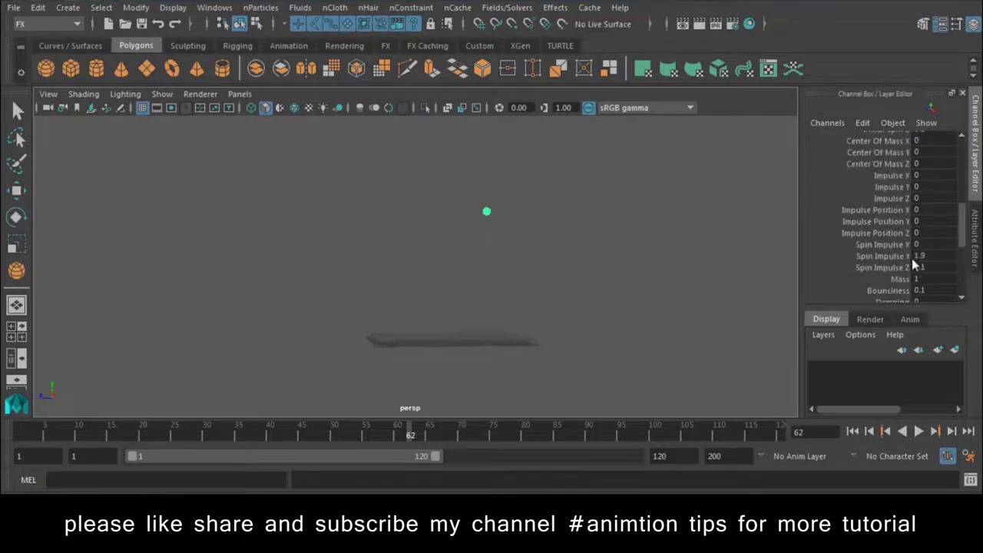
{"action": "scroll", "coordinate": [927, 266], "scroll_direction": "down", "scroll_amount": 1}
{"action": "scroll", "coordinate": [928, 273], "scroll_direction": "down", "scroll_amount": 2}
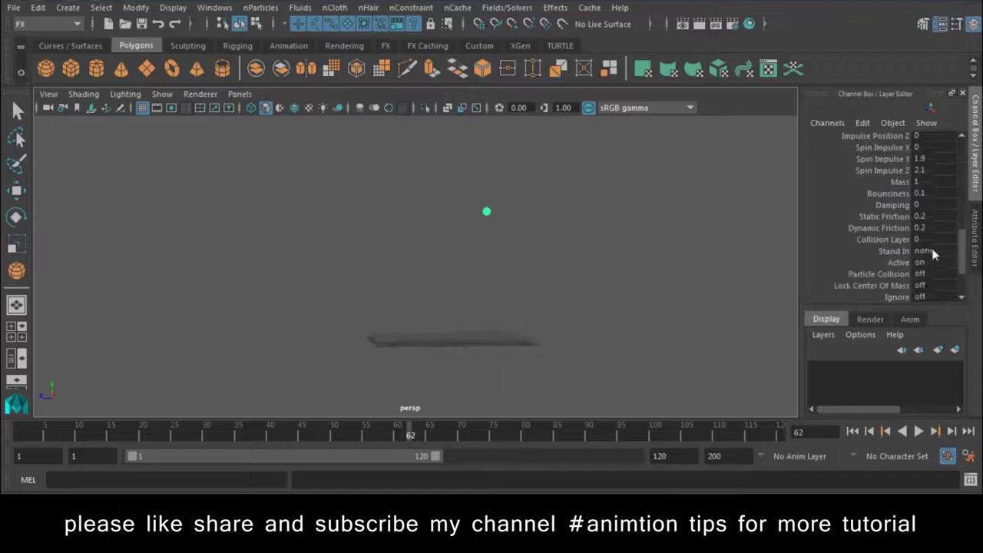
Step: Set the sphere's Mass to 50 and play the simulation from the start
{"action": "double_click", "coordinate": [923, 186]}
{"action": "type", "text": "0"}
{"action": "key", "text": "Return"}
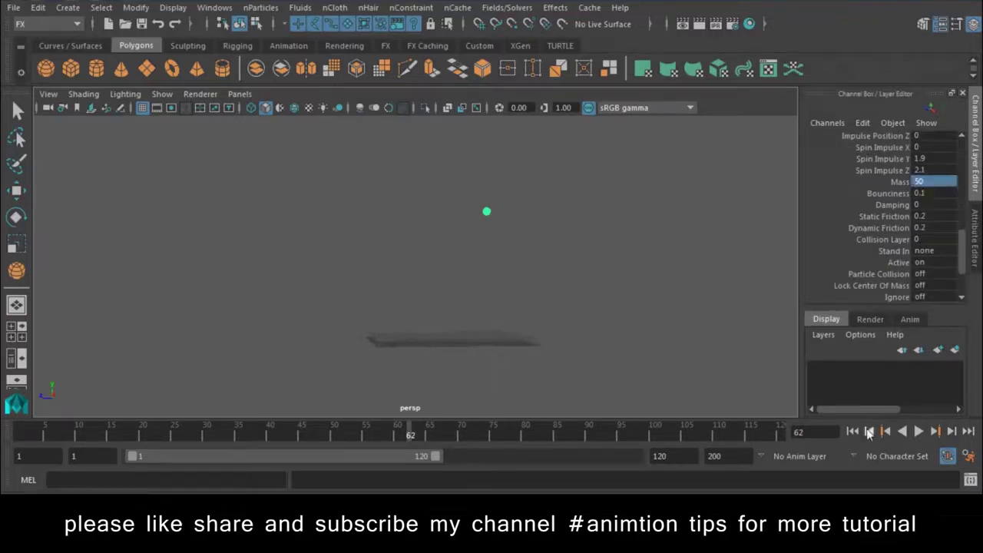
{"action": "left_click", "coordinate": [853, 431]}
{"action": "left_click", "coordinate": [918, 431]}
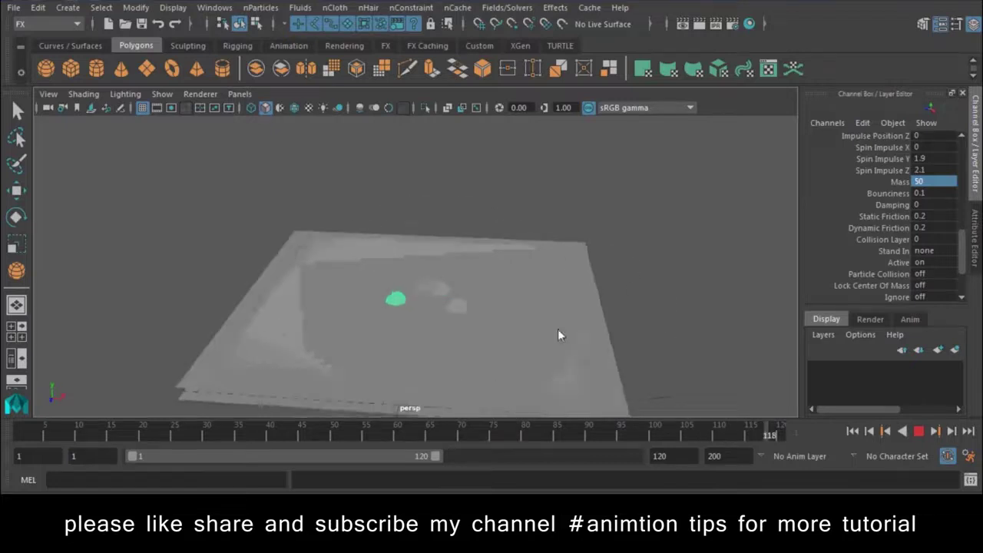
Step: Extend the playback end frame to 500, stop playback, and select the plane
{"action": "double_click", "coordinate": [658, 456]}
{"action": "type", "text": "5"}
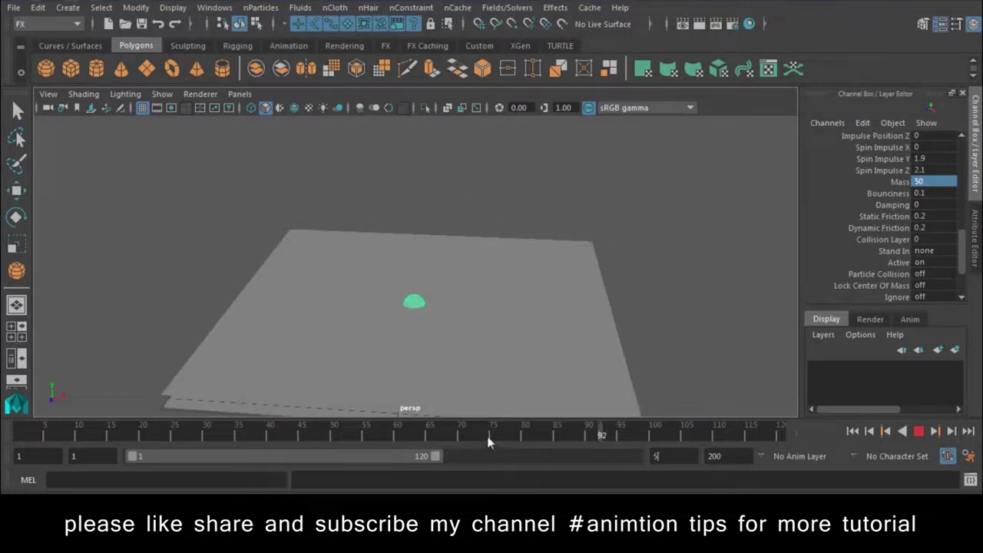
{"action": "type", "text": "00"}
{"action": "key", "text": "Return"}
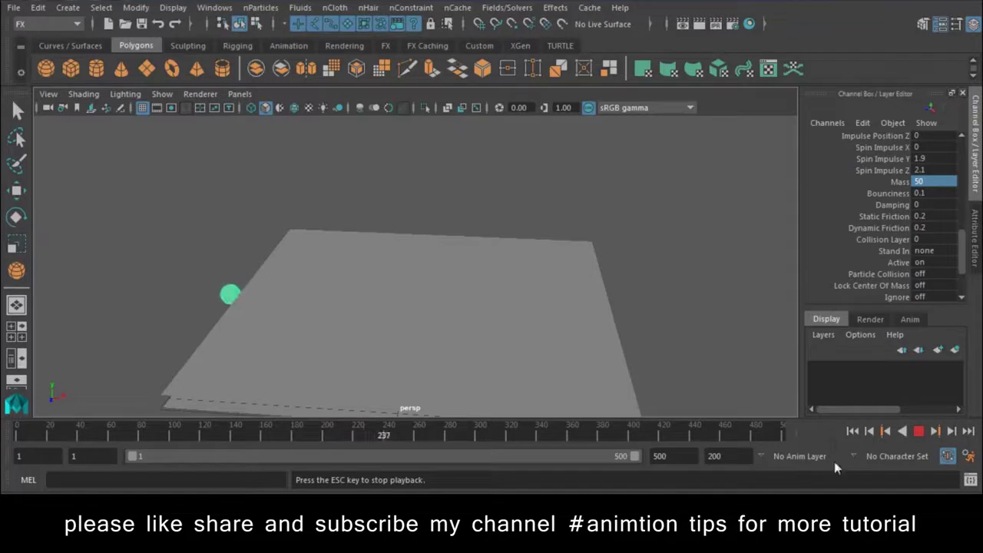
{"action": "left_click", "coordinate": [919, 432]}
{"action": "left_click", "coordinate": [473, 341]}
{"action": "mouse_move", "coordinate": [386, 336]}
{"action": "left_mouse_down", "text": "alt"}
{"action": "mouse_move", "coordinate": [424, 367]}
{"action": "mouse_move", "coordinate": [338, 298]}
{"action": "mouse_move", "coordinate": [474, 343]}
{"action": "left_mouse_up", "text": "alt"}
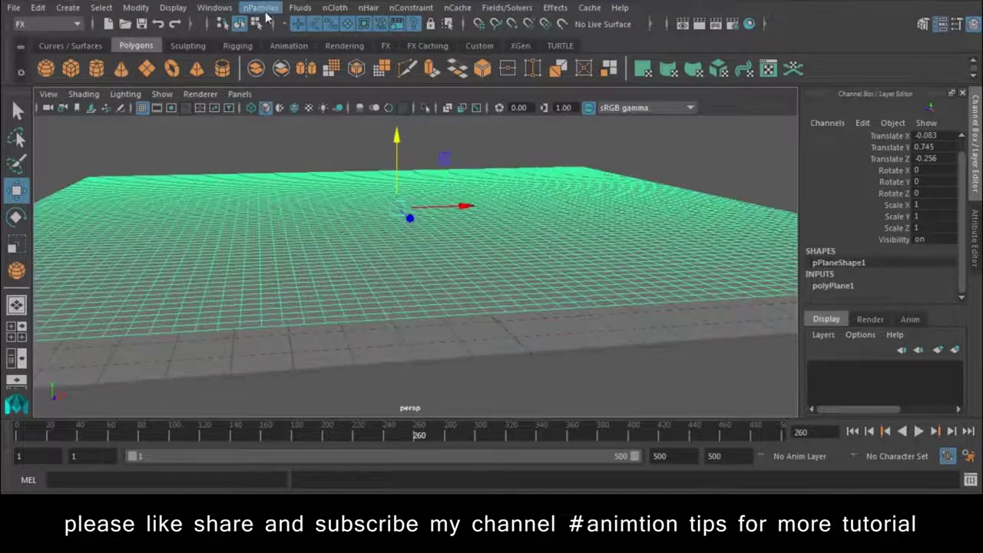
Step: Convert the plane into an nParticle soft body, rewind to frame 1, and select the sphere
{"action": "left_click", "coordinate": [260, 8]}
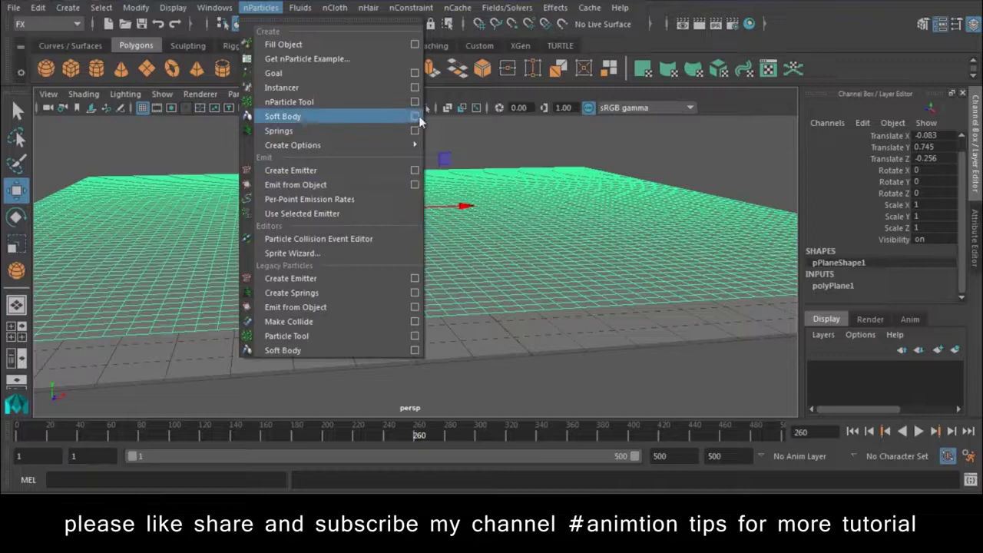
{"action": "left_click", "coordinate": [365, 116]}
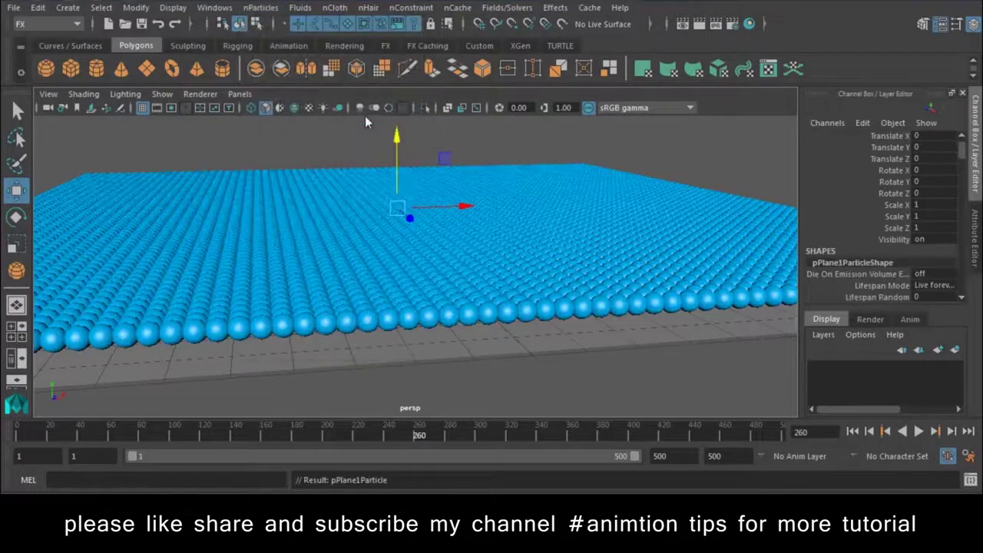
{"action": "mouse_move", "coordinate": [368, 233]}
{"action": "left_mouse_down", "text": "alt"}
{"action": "mouse_move", "coordinate": [430, 222]}
{"action": "mouse_move", "coordinate": [352, 211]}
{"action": "mouse_move", "coordinate": [415, 200]}
{"action": "mouse_move", "coordinate": [419, 261]}
{"action": "mouse_move", "coordinate": [394, 217]}
{"action": "mouse_move", "coordinate": [369, 213]}
{"action": "mouse_move", "coordinate": [411, 244]}
{"action": "left_mouse_up", "text": "alt"}
{"action": "left_click", "coordinate": [851, 431]}
{"action": "mouse_move", "coordinate": [618, 300]}
{"action": "left_mouse_down", "text": "alt"}
{"action": "mouse_move", "coordinate": [542, 297]}
{"action": "mouse_move", "coordinate": [407, 223]}
{"action": "left_mouse_up", "text": "alt"}
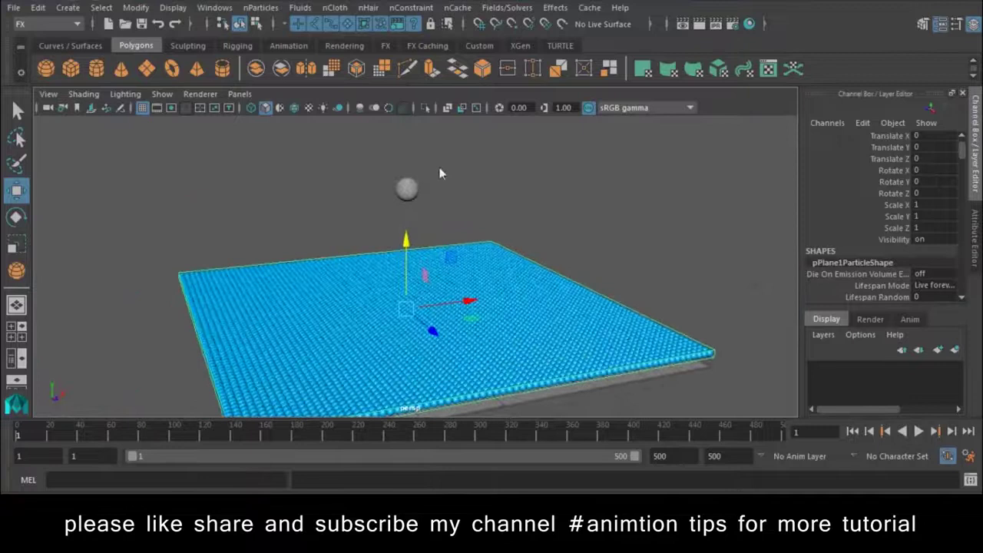
{"action": "left_click", "coordinate": [400, 201]}
Step: Make the sphere an nCloth passive collider and play the simulation from frame 1
{"action": "left_click", "coordinate": [261, 8]}
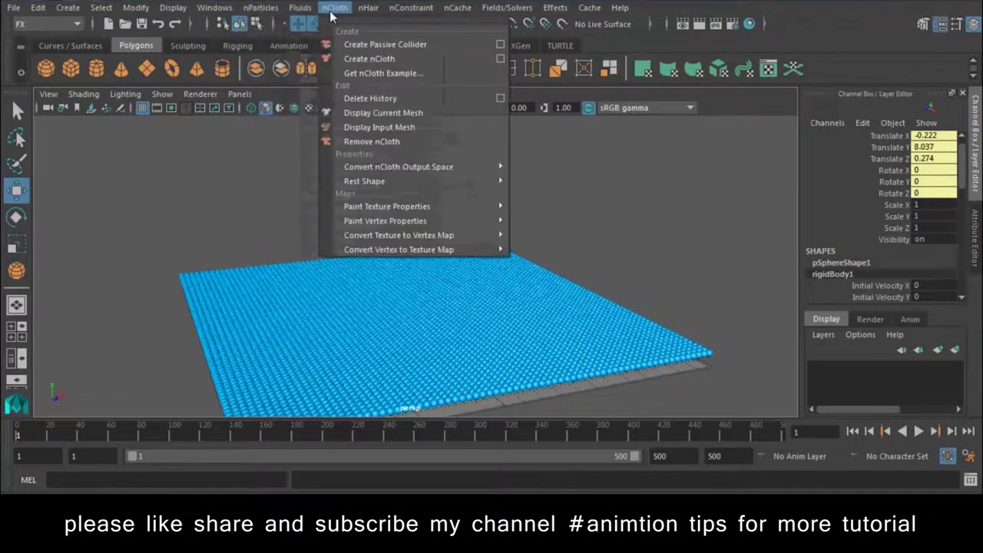
{"action": "left_click", "coordinate": [360, 48]}
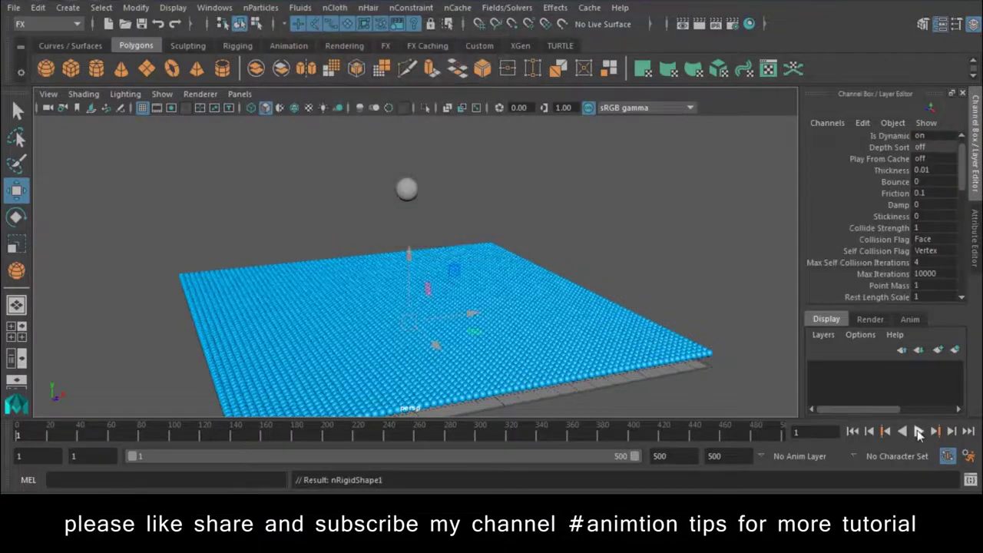
{"action": "left_click", "coordinate": [920, 432]}
{"action": "scroll", "coordinate": [500, 354], "scroll_direction": "up", "scroll_amount": 3}
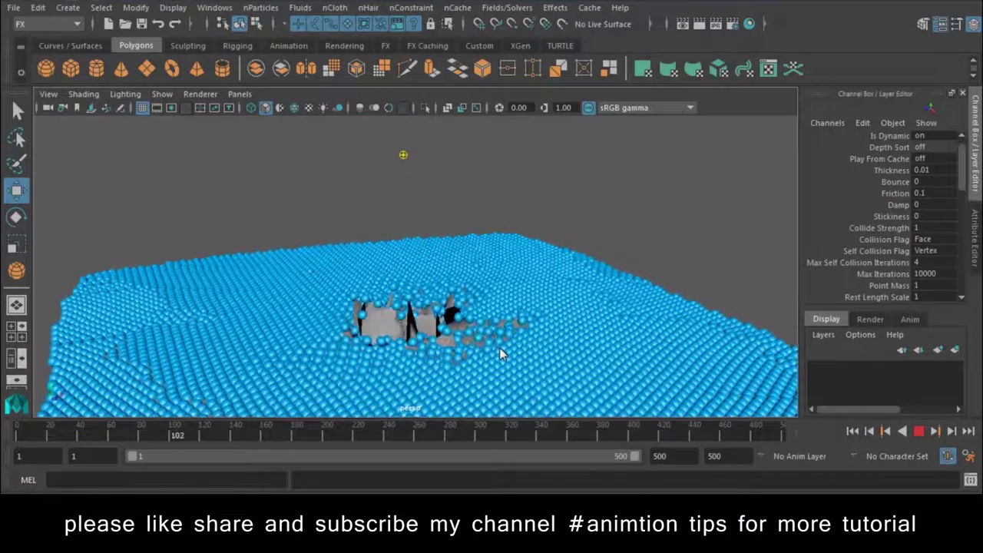
{"action": "left_click_drag", "start_coordinate": [500, 353], "coordinate": [499, 249], "text": "alt"}
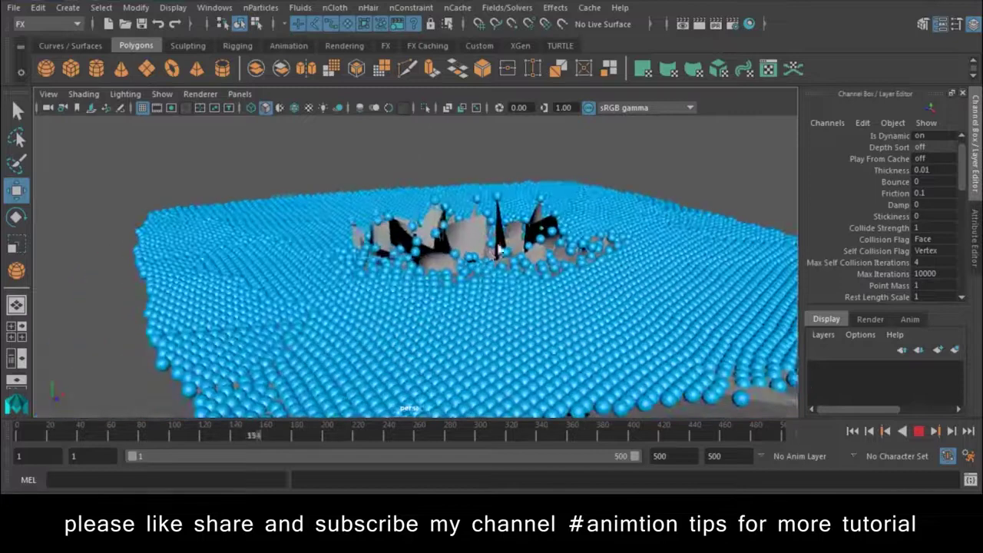
Step: Watch the sphere tear through the particle plane, stopping playback at frame 318
{"action": "scroll", "coordinate": [498, 249], "scroll_direction": "up", "scroll_amount": 3}
{"action": "scroll", "coordinate": [501, 264], "scroll_direction": "up", "scroll_amount": 5}
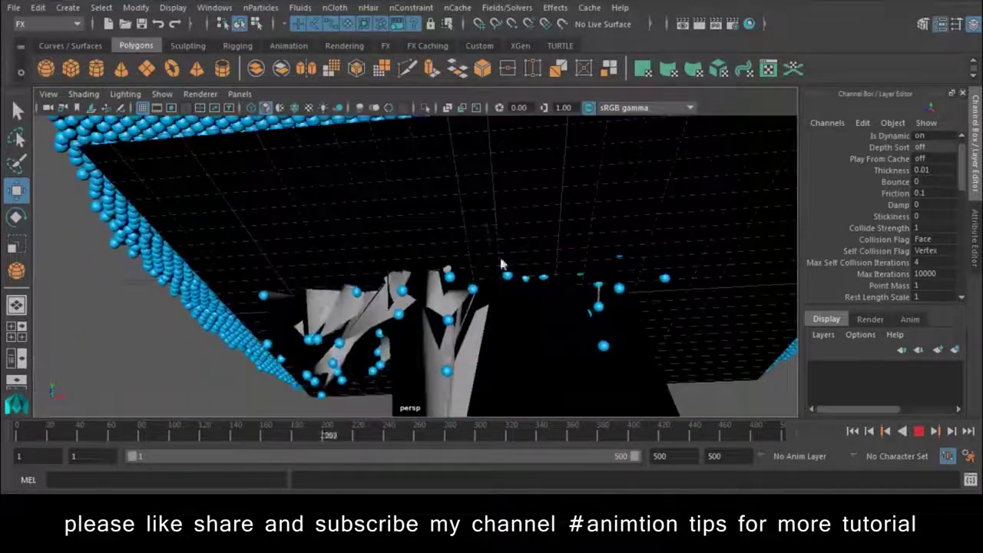
{"action": "scroll", "coordinate": [501, 264], "scroll_direction": "down", "scroll_amount": 5}
{"action": "left_click_drag", "start_coordinate": [501, 265], "coordinate": [442, 348], "text": "alt"}
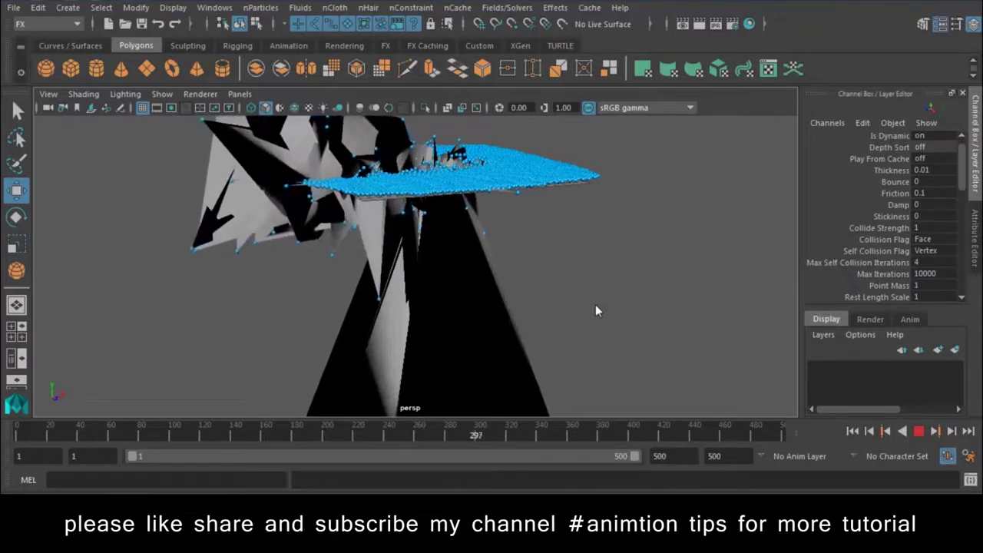
{"action": "key", "text": "Escape"}
Step: Marquee-select the plane's particles
{"action": "left_click_drag", "start_coordinate": [595, 310], "coordinate": [466, 227], "text": "alt"}
{"action": "scroll", "coordinate": [466, 227], "scroll_direction": "up", "scroll_amount": 5}
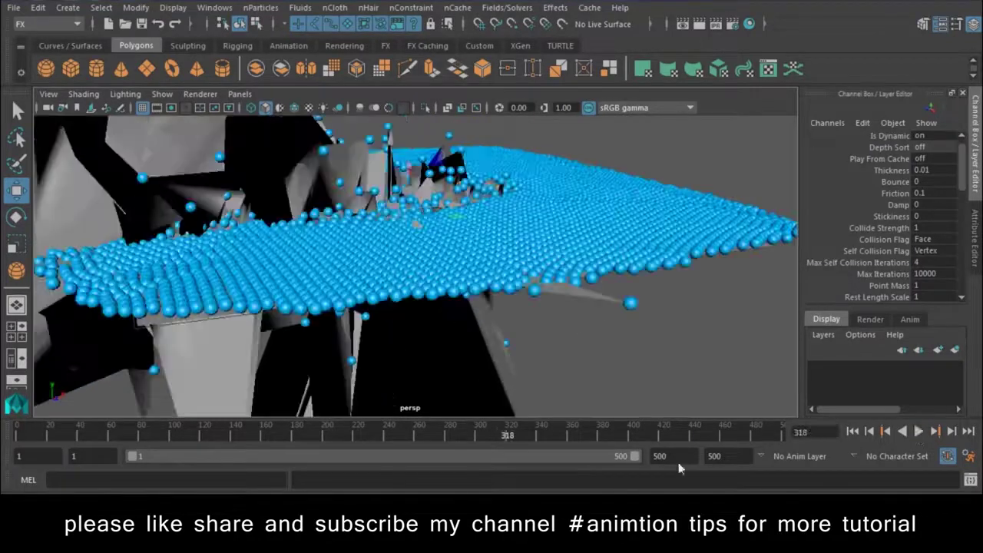
{"action": "scroll", "coordinate": [582, 300], "scroll_direction": "down", "scroll_amount": 2}
{"action": "left_click", "coordinate": [688, 228]}
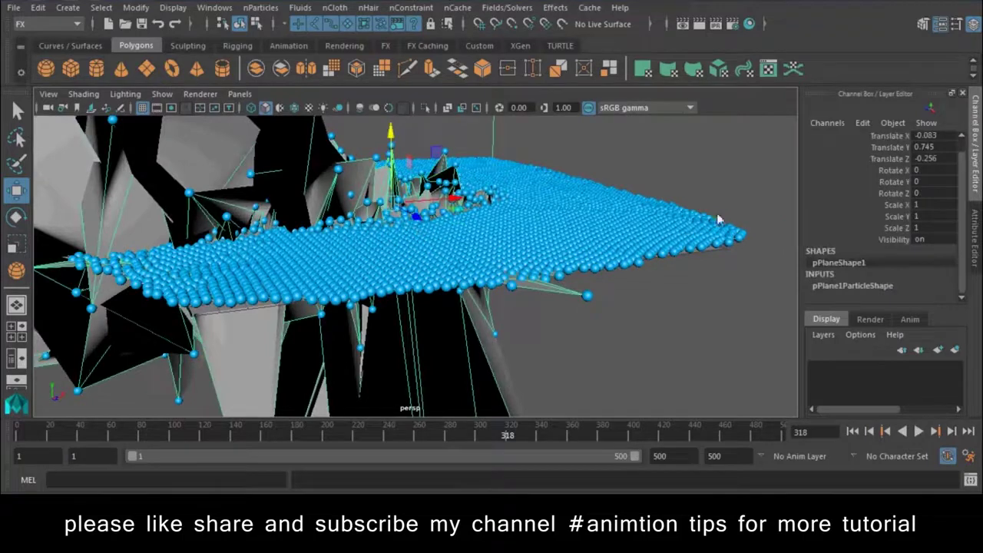
{"action": "left_click_drag", "start_coordinate": [756, 239], "coordinate": [760, 227]}
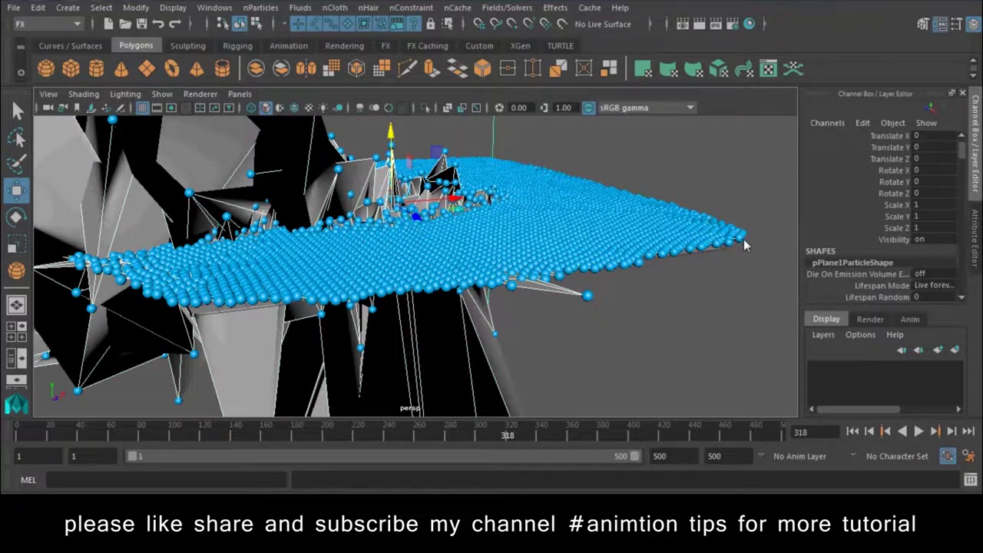
{"action": "left_click_drag", "start_coordinate": [575, 264], "coordinate": [522, 200], "text": "alt"}
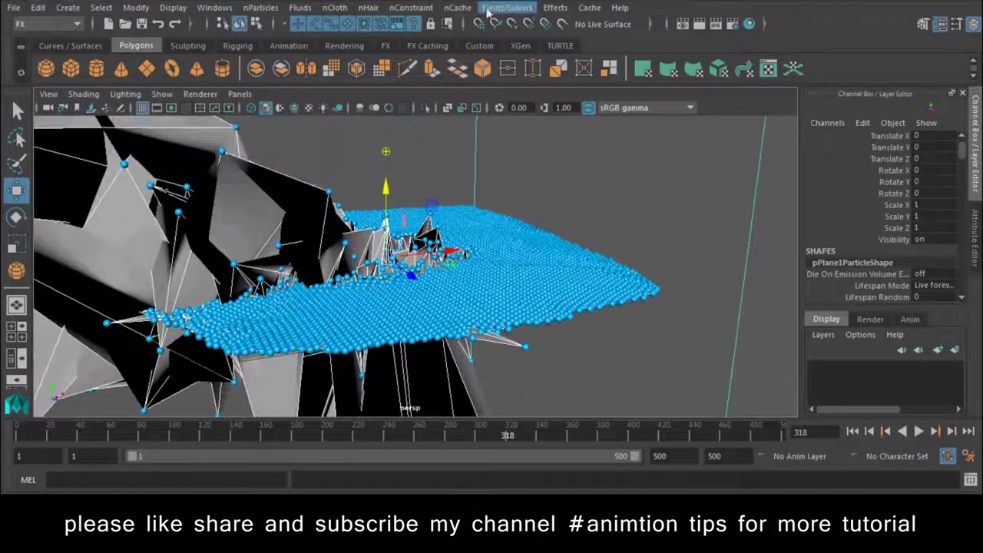
Step: Add a Drag field, dragField1, to the selected particles
{"action": "left_click", "coordinate": [505, 7]}
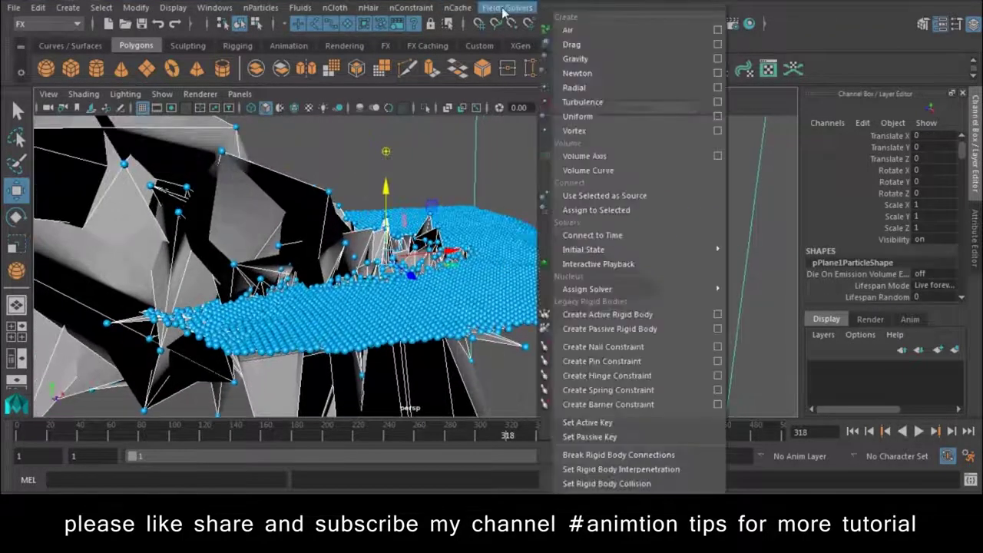
{"action": "left_click", "coordinate": [587, 45]}
{"action": "scroll", "coordinate": [957, 274], "scroll_direction": "down", "scroll_amount": 3}
{"action": "scroll", "coordinate": [956, 275], "scroll_direction": "down", "scroll_amount": 3}
{"action": "scroll", "coordinate": [954, 265], "scroll_direction": "up", "scroll_amount": 3}
{"action": "scroll", "coordinate": [953, 258], "scroll_direction": "down", "scroll_amount": 1}
Step: Set the drag field Magnitude to 80 and replay the simulation from the start
{"action": "scroll", "coordinate": [953, 259], "scroll_direction": "down", "scroll_amount": 2}
{"action": "scroll", "coordinate": [953, 259], "scroll_direction": "down", "scroll_amount": 2}
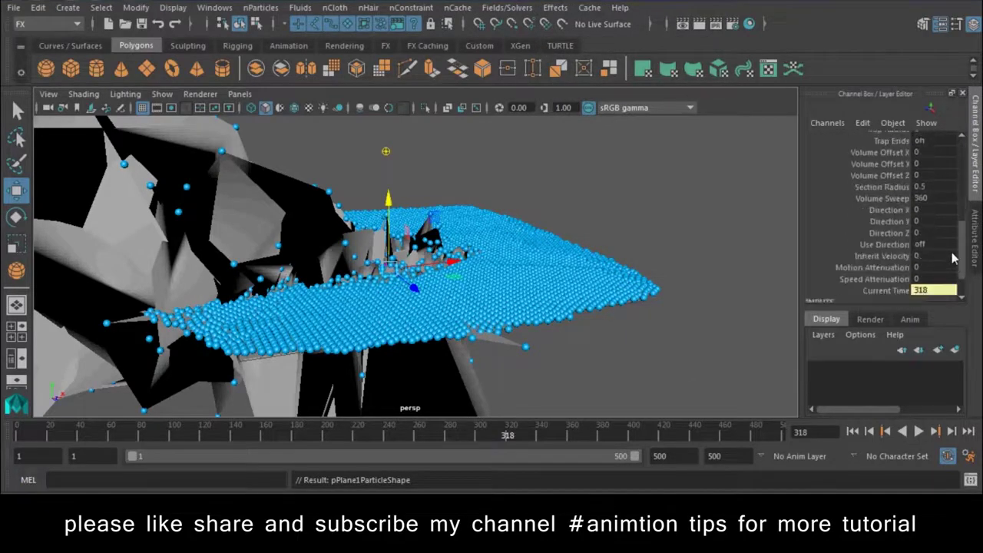
{"action": "scroll", "coordinate": [952, 256], "scroll_direction": "up", "scroll_amount": 4}
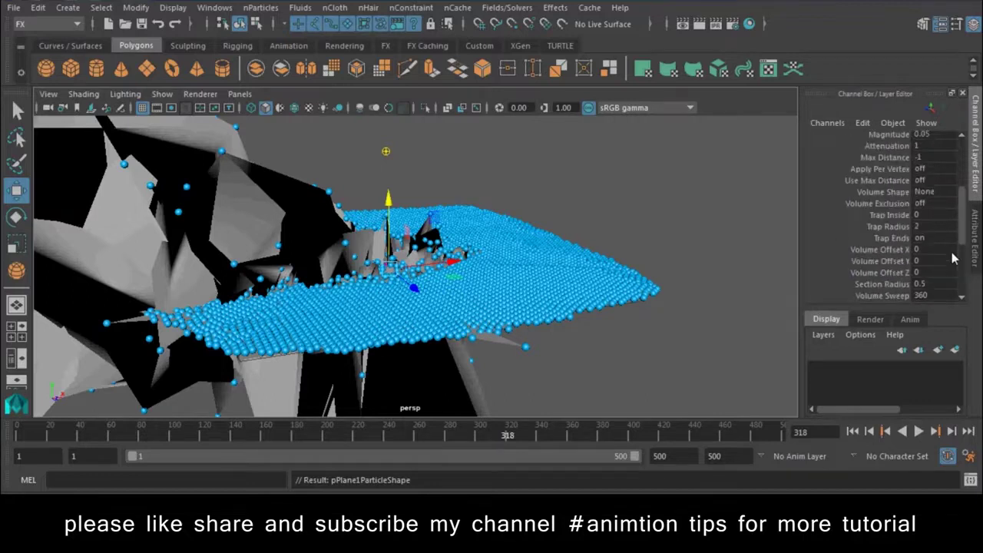
{"action": "scroll", "coordinate": [952, 258], "scroll_direction": "up", "scroll_amount": 3}
{"action": "type", "text": "80"}
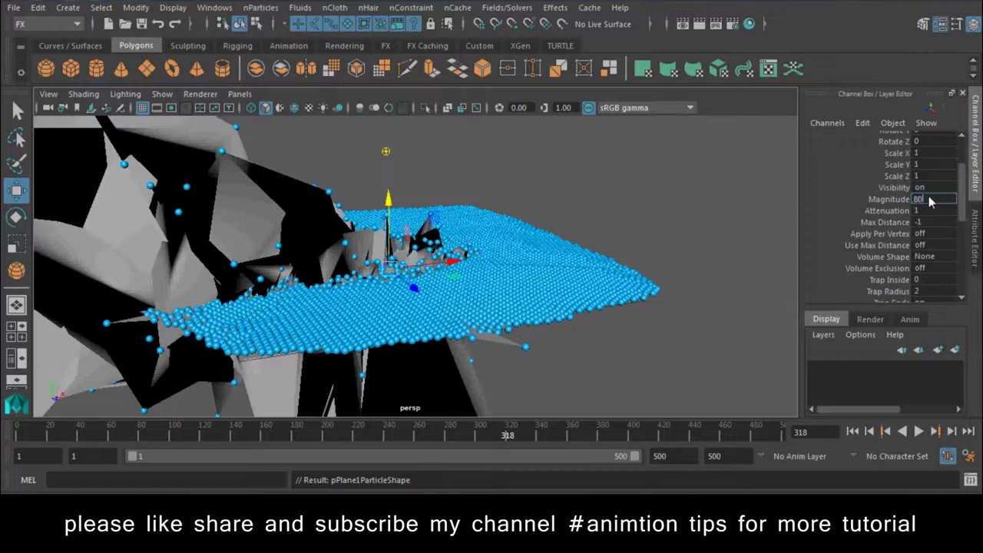
{"action": "key", "text": "Return"}
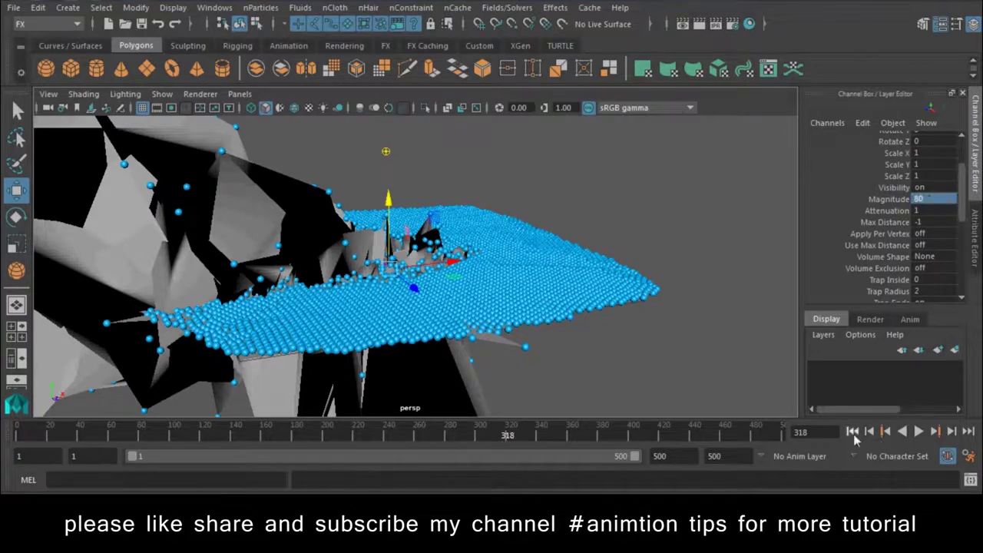
{"action": "left_click", "coordinate": [853, 433]}
{"action": "left_click", "coordinate": [919, 432]}
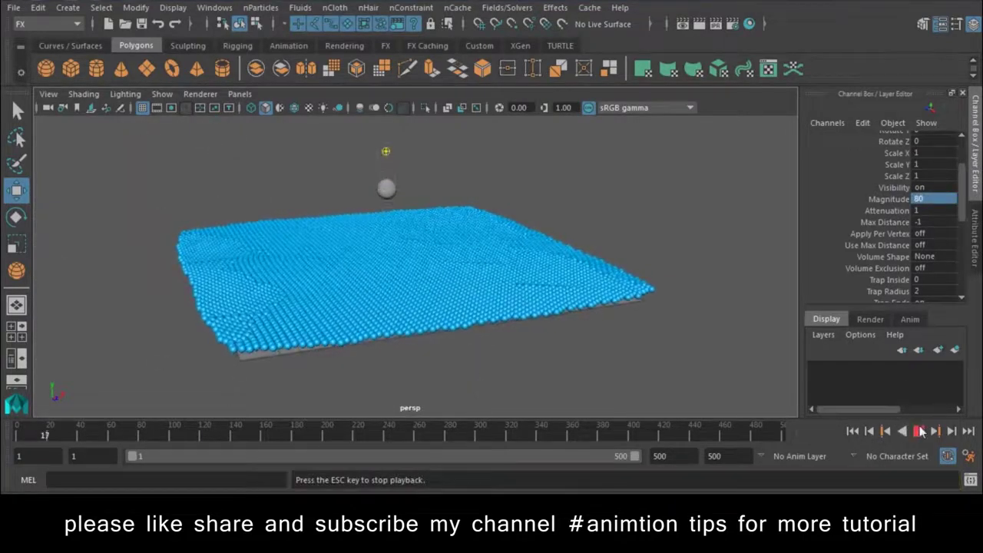
Step: Watch the sphere trench the particles, stop at frame 230, and select pPlane1Particle
{"action": "scroll", "coordinate": [387, 250], "scroll_direction": "up", "scroll_amount": 5}
{"action": "scroll", "coordinate": [418, 297], "scroll_direction": "up", "scroll_amount": 5}
{"action": "left_click_drag", "start_coordinate": [363, 313], "coordinate": [487, 326], "text": "alt"}
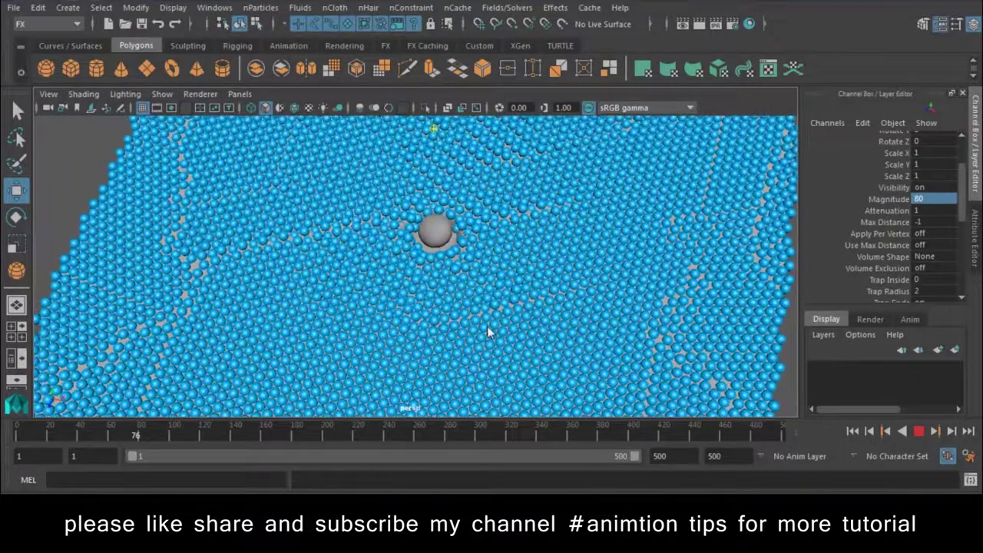
{"action": "left_click_drag", "start_coordinate": [487, 325], "coordinate": [409, 387], "text": "alt"}
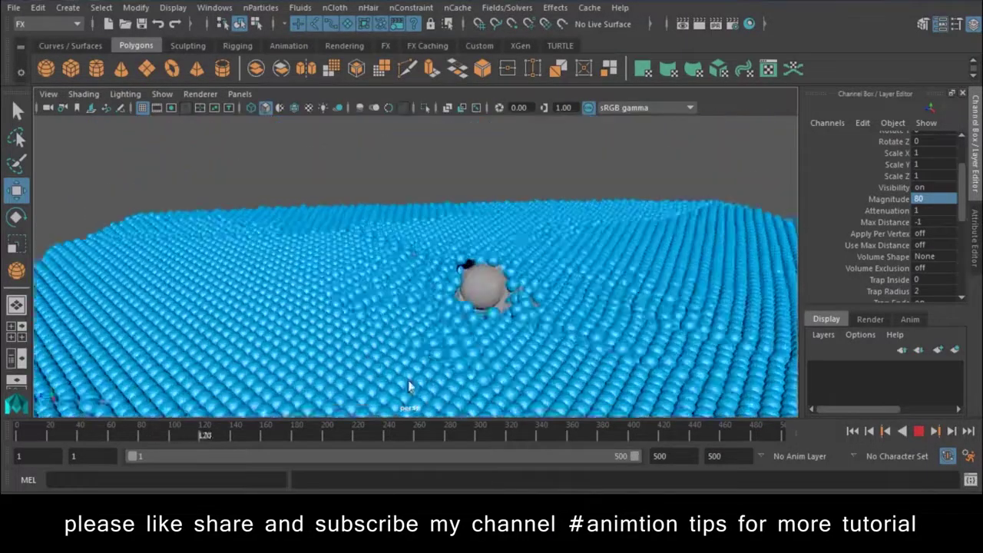
{"action": "mouse_move", "coordinate": [402, 351]}
{"action": "left_mouse_down", "text": "alt"}
{"action": "mouse_move", "coordinate": [556, 388]}
{"action": "mouse_move", "coordinate": [691, 361]}
{"action": "left_mouse_up", "text": "alt"}
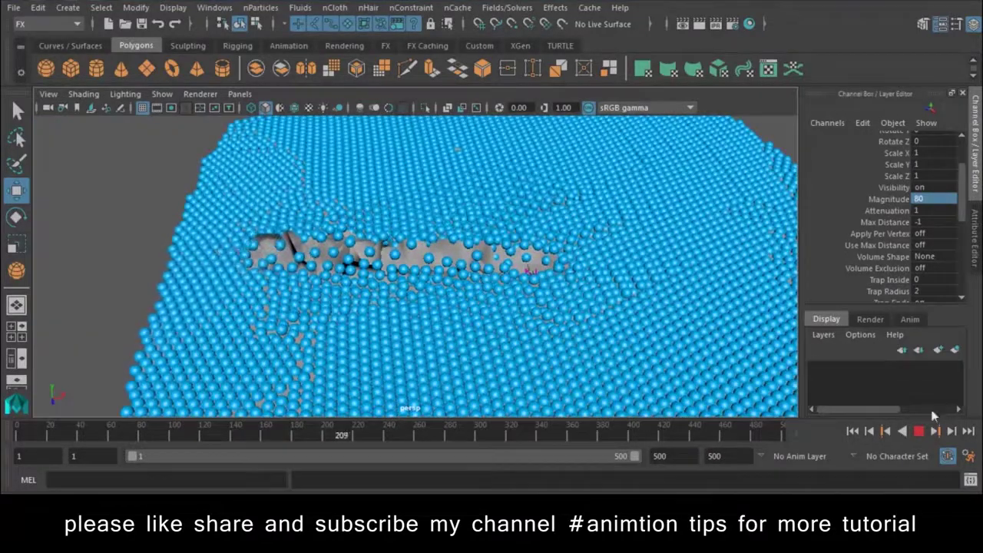
{"action": "left_click", "coordinate": [919, 431]}
{"action": "left_click", "coordinate": [123, 217]}
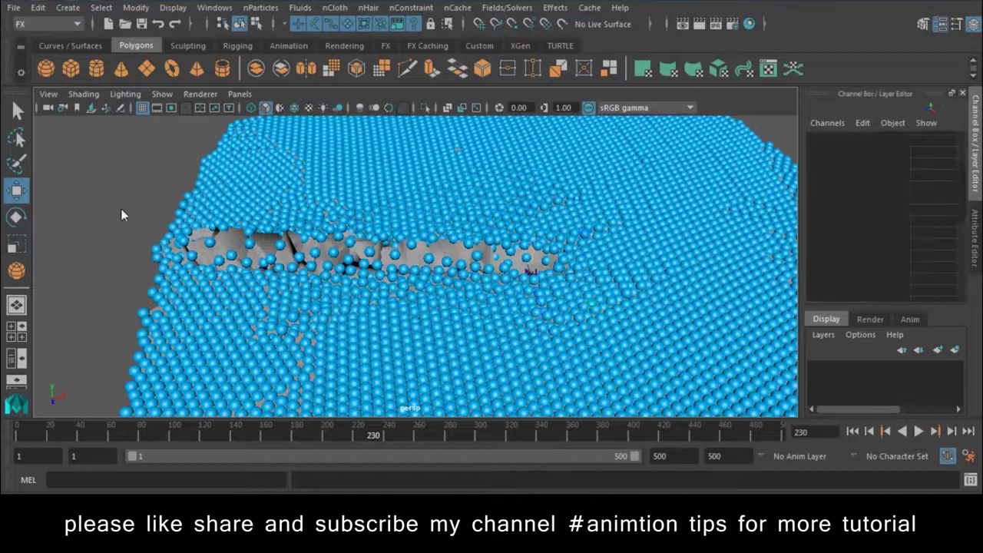
{"action": "left_click", "coordinate": [338, 212]}
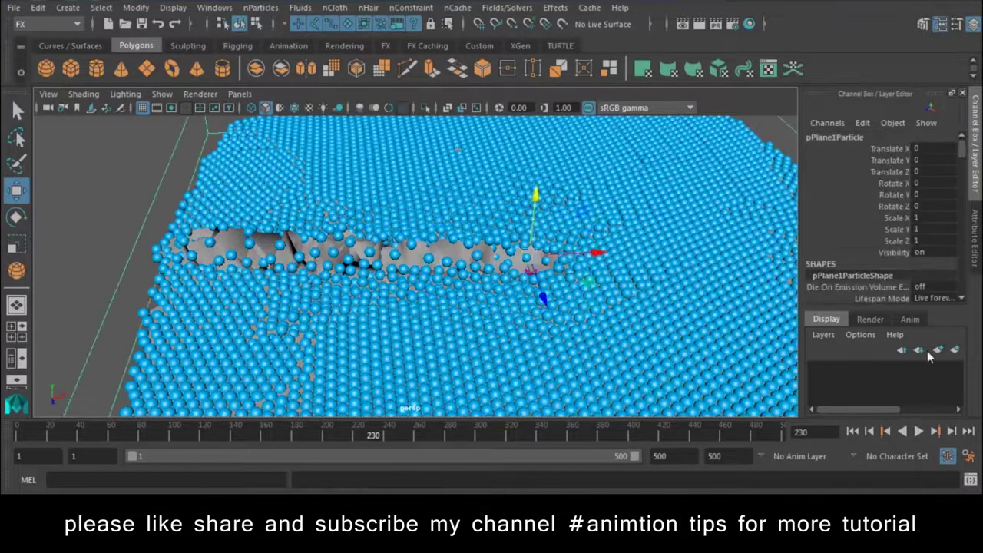
Step: Put the particles in a new display layer, layer1, and hide it
{"action": "left_click", "coordinate": [956, 349]}
{"action": "left_click", "coordinate": [819, 369]}
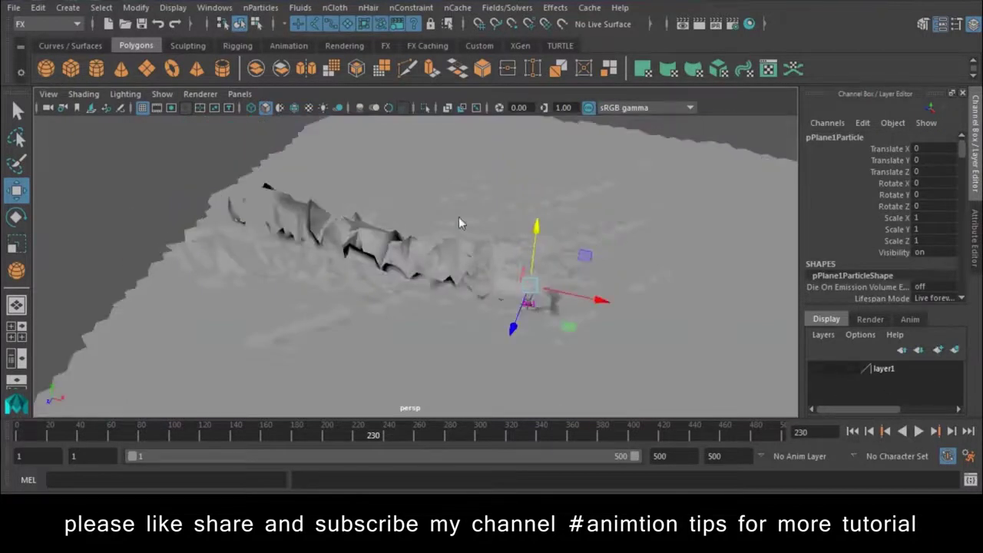
{"action": "left_click_drag", "start_coordinate": [459, 216], "coordinate": [506, 224], "text": "alt"}
{"action": "left_click", "coordinate": [510, 218]}
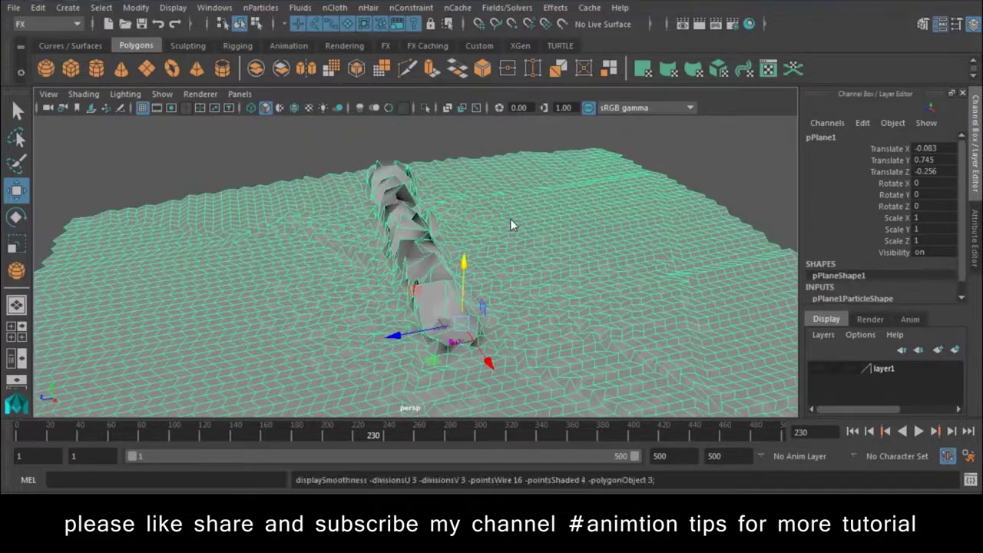
{"action": "left_click", "coordinate": [236, 144]}
Step: Inspect the rippled trench from low angles and select the plane surface
{"action": "right_click_drag", "start_coordinate": [290, 288], "coordinate": [451, 302], "text": "alt"}
{"action": "mouse_move", "coordinate": [452, 301]}
{"action": "left_mouse_down", "text": "alt"}
{"action": "mouse_move", "coordinate": [511, 273]}
{"action": "mouse_move", "coordinate": [370, 288]}
{"action": "mouse_move", "coordinate": [242, 261]}
{"action": "mouse_move", "coordinate": [384, 278]}
{"action": "mouse_move", "coordinate": [574, 276]}
{"action": "left_mouse_up", "text": "alt"}
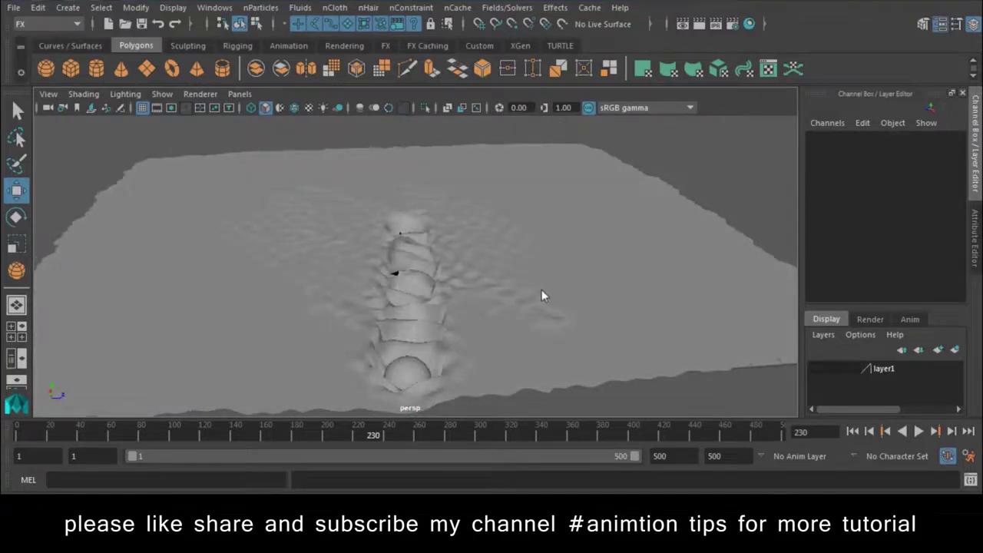
{"action": "mouse_move", "coordinate": [523, 305]}
{"action": "left_mouse_down", "text": "alt"}
{"action": "mouse_move", "coordinate": [367, 334]}
{"action": "mouse_move", "coordinate": [485, 389]}
{"action": "mouse_move", "coordinate": [355, 297]}
{"action": "mouse_move", "coordinate": [285, 292]}
{"action": "mouse_move", "coordinate": [362, 296]}
{"action": "mouse_move", "coordinate": [342, 354]}
{"action": "mouse_move", "coordinate": [378, 338]}
{"action": "mouse_move", "coordinate": [358, 363]}
{"action": "left_mouse_up", "text": "alt"}
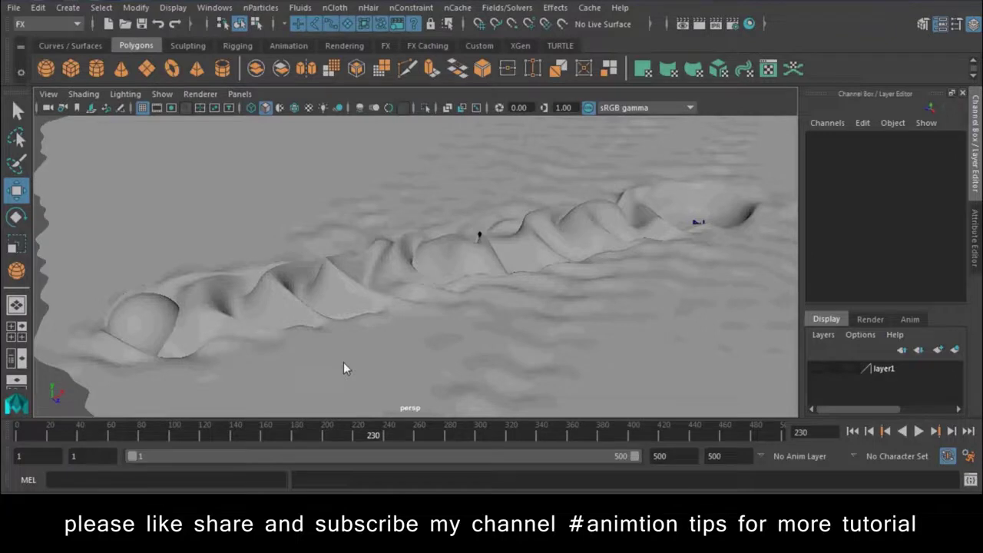
{"action": "left_click", "coordinate": [484, 280]}
{"action": "mouse_move", "coordinate": [385, 334]}
{"action": "left_mouse_down", "text": "alt"}
{"action": "mouse_move", "coordinate": [531, 325]}
{"action": "mouse_move", "coordinate": [424, 285]}
{"action": "mouse_move", "coordinate": [463, 190]}
{"action": "left_mouse_up", "text": "alt"}
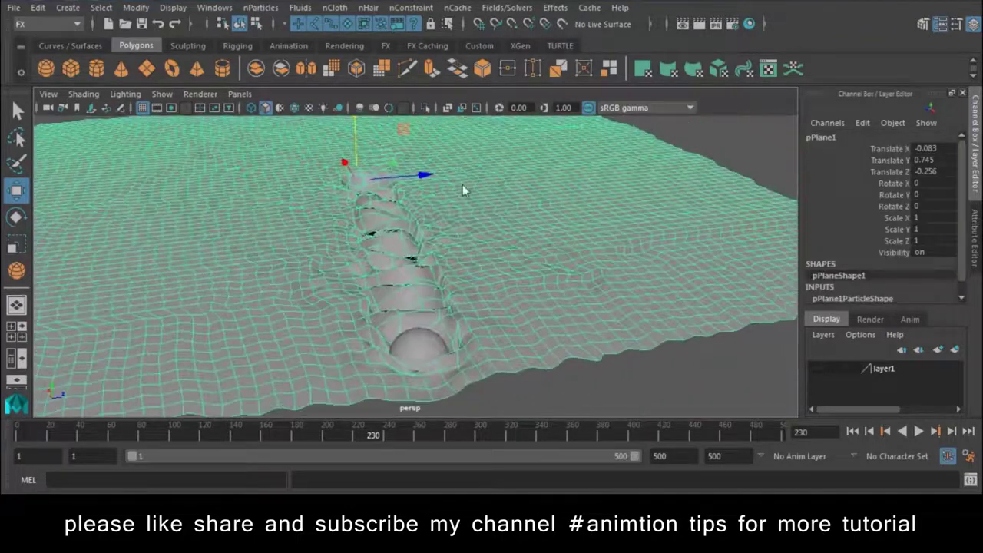
{"action": "right_click_drag", "start_coordinate": [462, 191], "coordinate": [521, 449]}
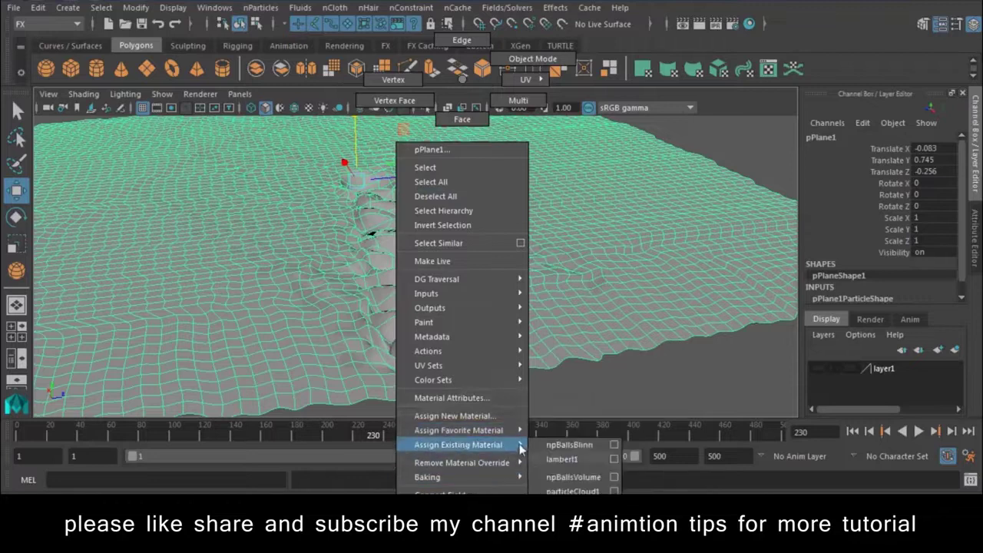
Step: Assign a new Blinn material, blinn1, to the plane and make its colour dark brown
{"action": "left_click", "coordinate": [577, 403]}
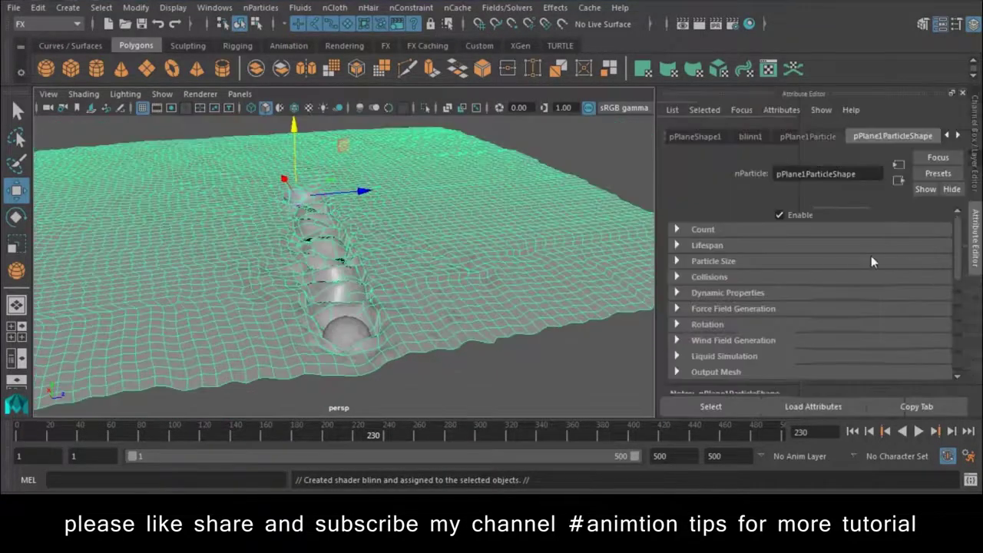
{"action": "left_click", "coordinate": [751, 137]}
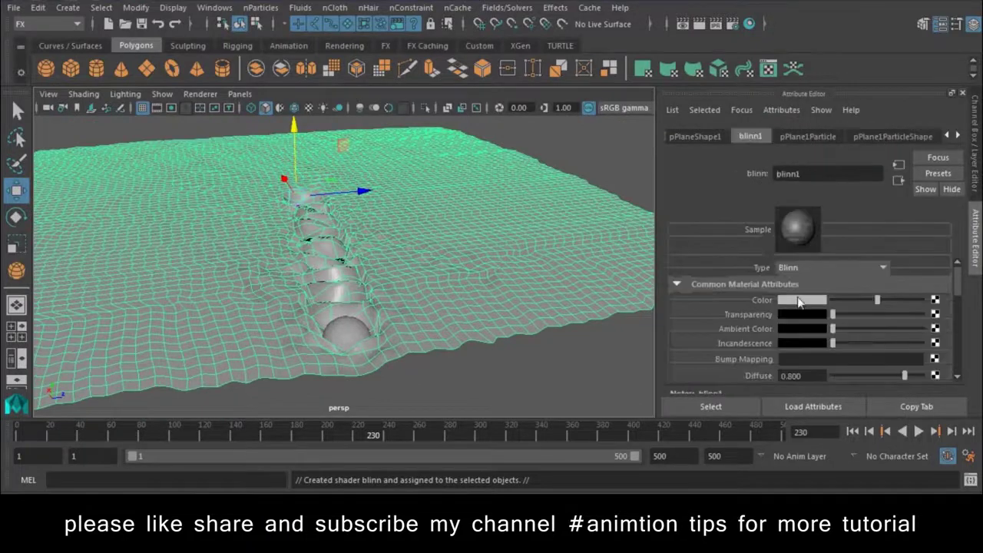
{"action": "left_click", "coordinate": [801, 301]}
{"action": "left_click", "coordinate": [394, 295]}
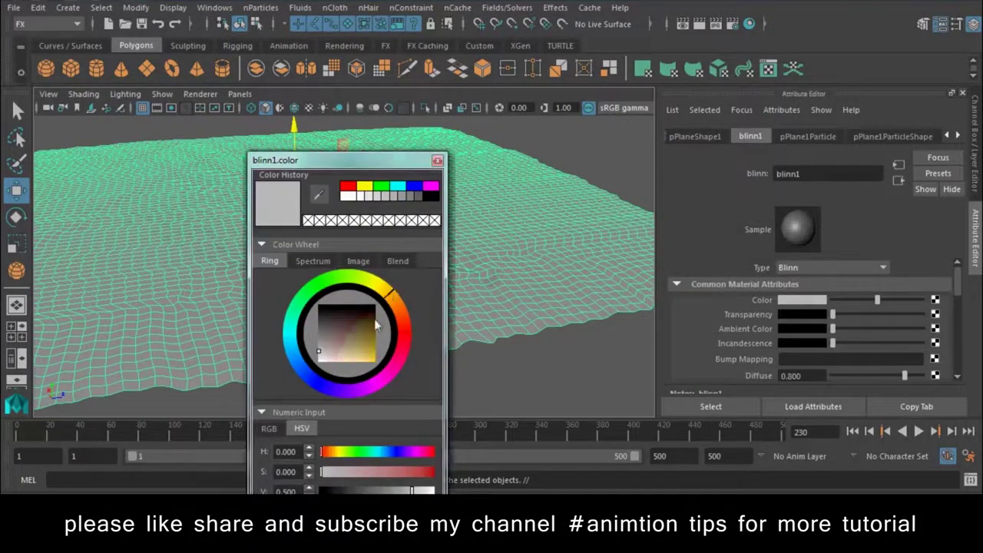
{"action": "left_click", "coordinate": [375, 348]}
{"action": "left_click_drag", "start_coordinate": [391, 296], "coordinate": [400, 310]}
{"action": "left_click_drag", "start_coordinate": [369, 359], "coordinate": [375, 322]}
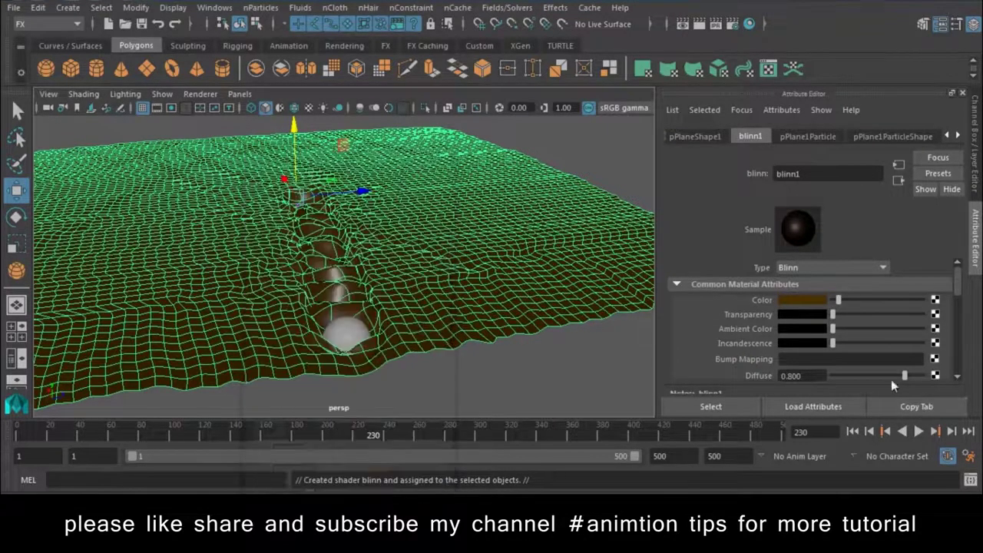
Step: Lower blinn1's Eccentricity to 0.179 and Specular Roll Off to 0.285
{"action": "scroll", "coordinate": [830, 338], "scroll_direction": "down", "scroll_amount": 2}
{"action": "scroll", "coordinate": [831, 337], "scroll_direction": "down", "scroll_amount": 4}
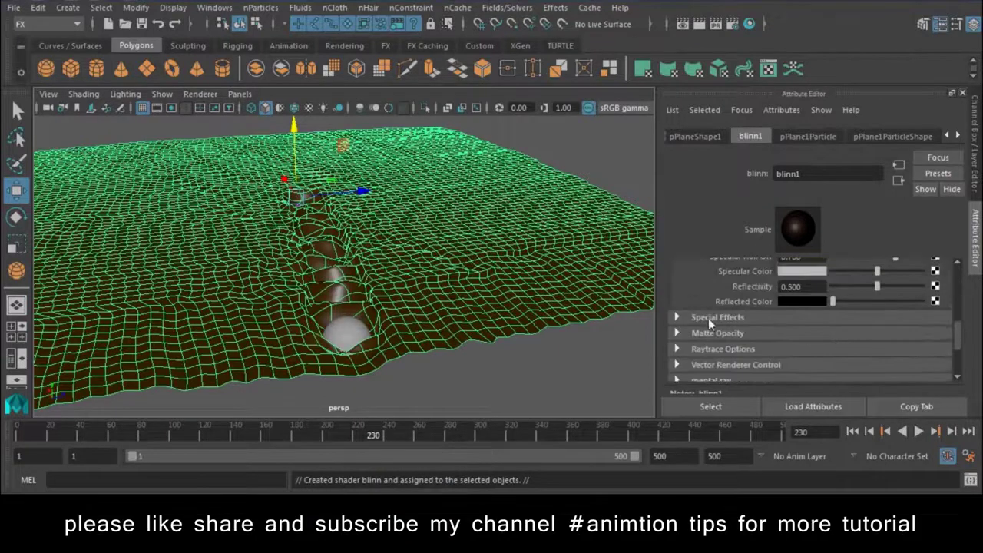
{"action": "scroll", "coordinate": [718, 320], "scroll_direction": "up", "scroll_amount": 2}
{"action": "left_click_drag", "start_coordinate": [853, 329], "coordinate": [849, 327]}
{"action": "left_click", "coordinate": [850, 342]}
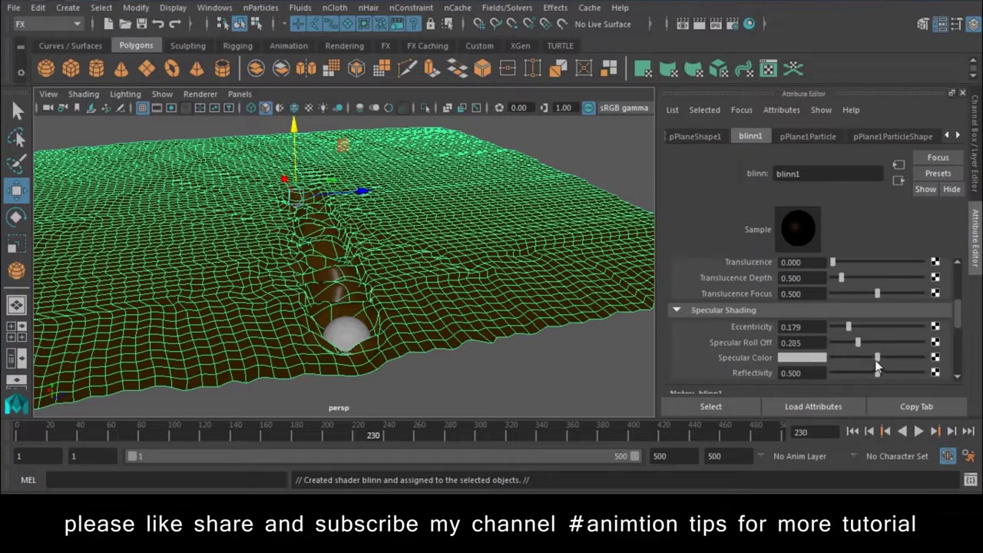
Step: Make blinn1's specular colour light tan and render frame 230
{"action": "left_click_drag", "start_coordinate": [878, 358], "coordinate": [861, 361]}
{"action": "left_click", "coordinate": [815, 362]}
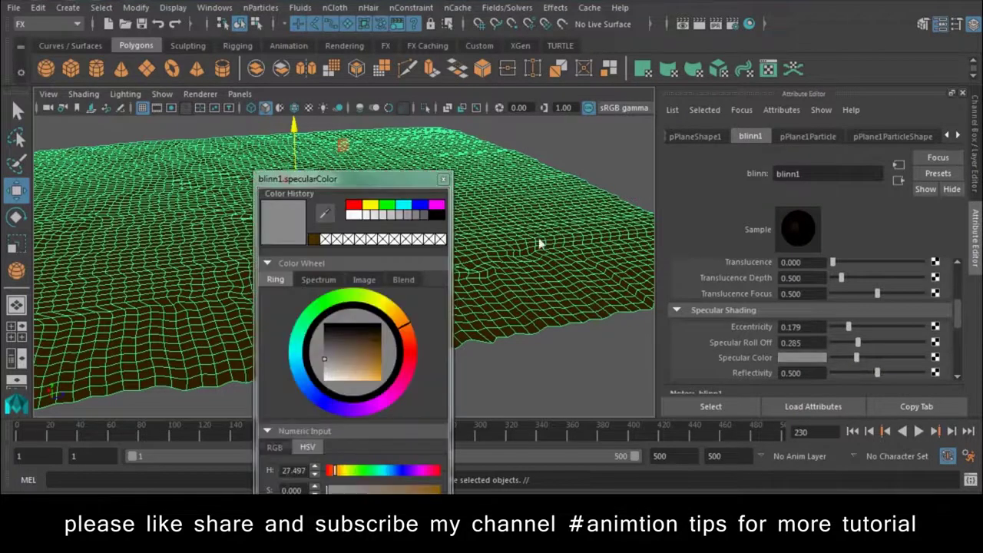
{"action": "mouse_move", "coordinate": [351, 350]}
{"action": "left_mouse_down"}
{"action": "mouse_move", "coordinate": [336, 377]}
{"action": "mouse_move", "coordinate": [355, 371]}
{"action": "left_mouse_up"}
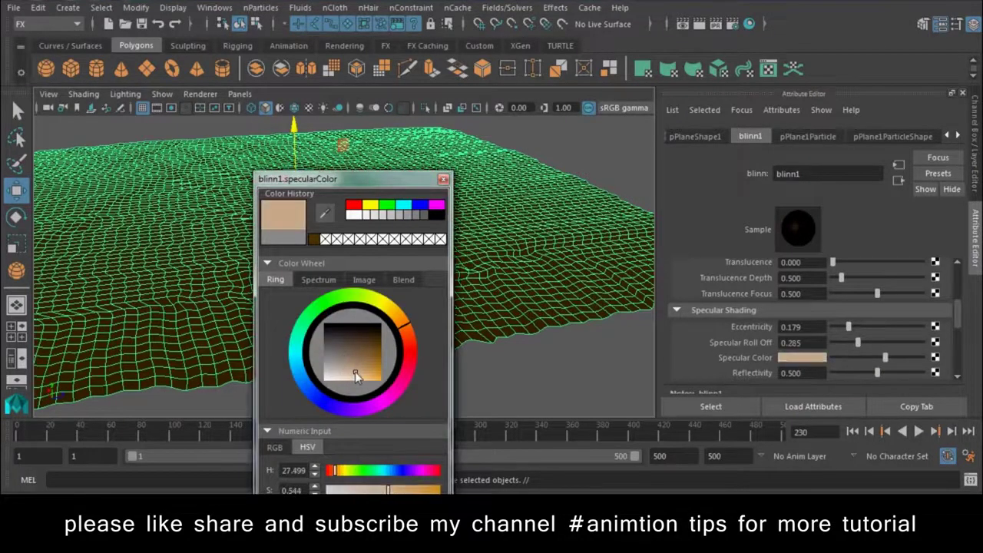
{"action": "left_click", "coordinate": [505, 369]}
{"action": "scroll", "coordinate": [492, 286], "scroll_direction": "up", "scroll_amount": 5}
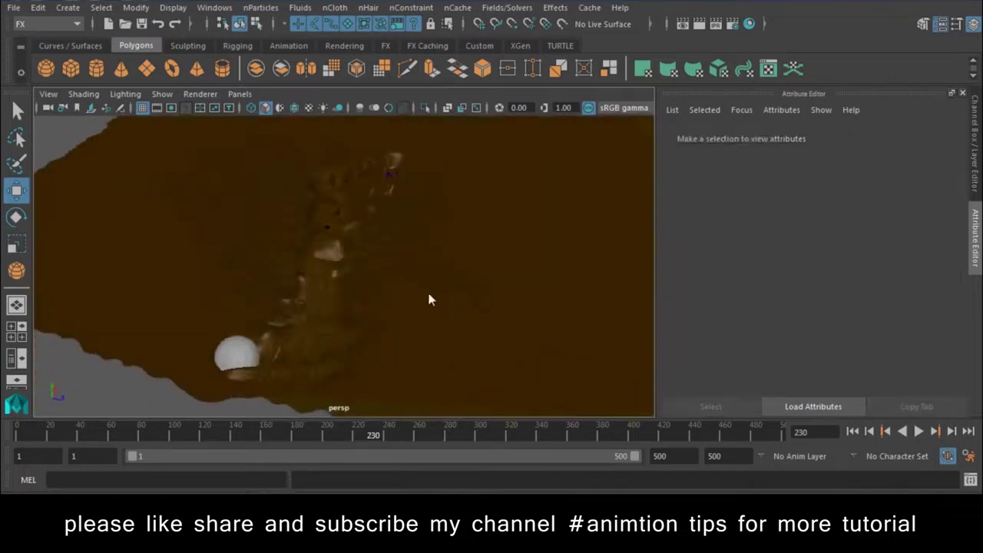
{"action": "left_click_drag", "start_coordinate": [500, 312], "coordinate": [469, 296], "text": "alt"}
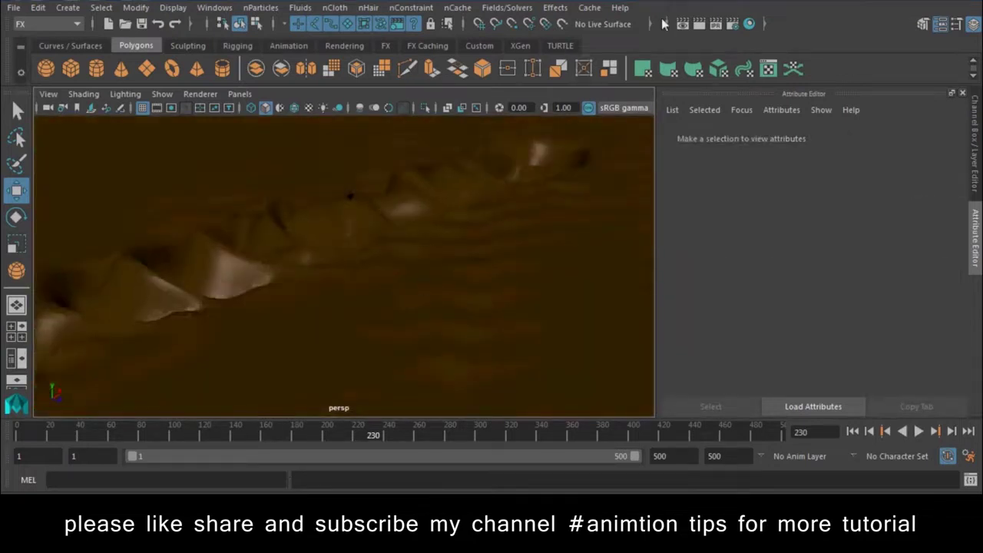
{"action": "left_click", "coordinate": [706, 26]}
Step: Switch the Render View renderer to mental ray and re-render frame 230
{"action": "left_click", "coordinate": [348, 47]}
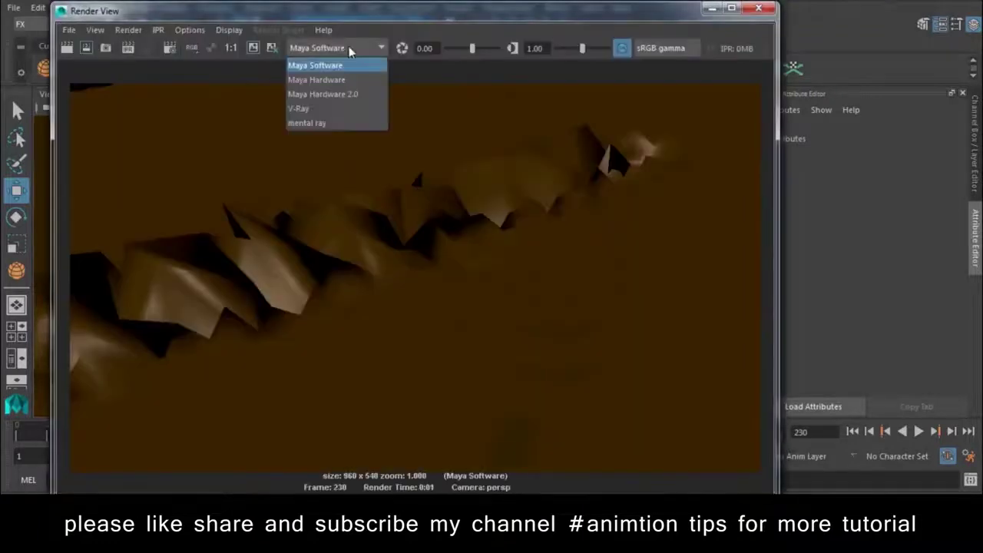
{"action": "left_click", "coordinate": [308, 123]}
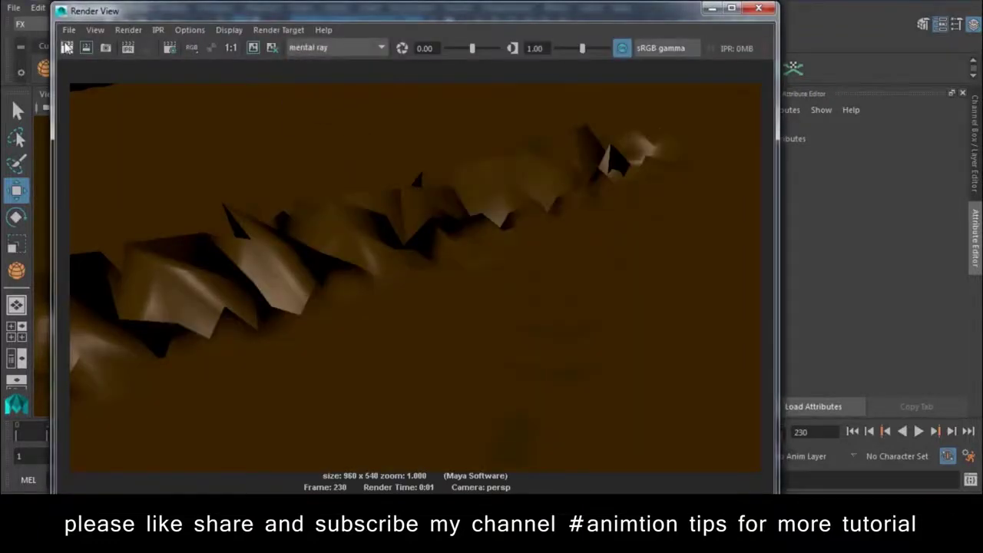
{"action": "left_click", "coordinate": [66, 47]}
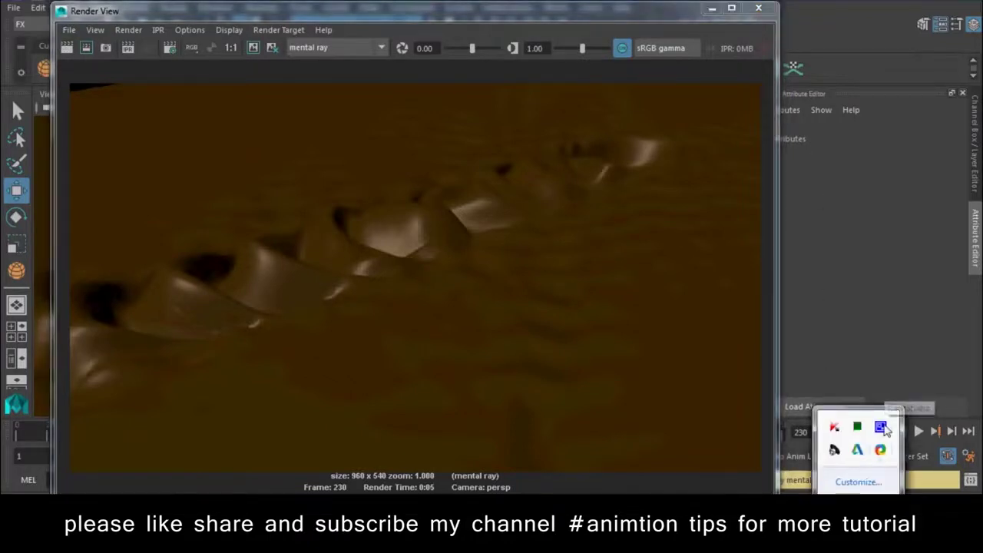
{"action": "left_click", "coordinate": [881, 427]}
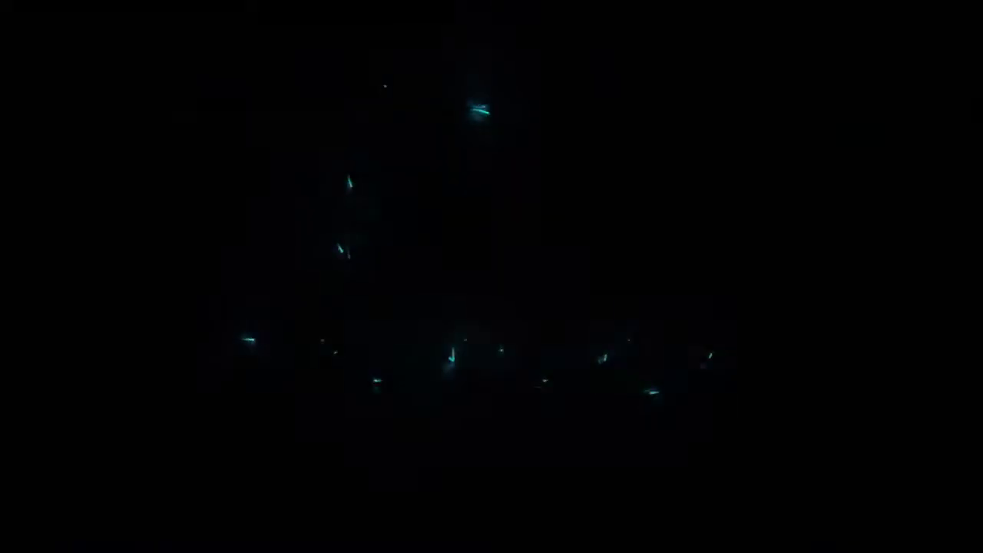